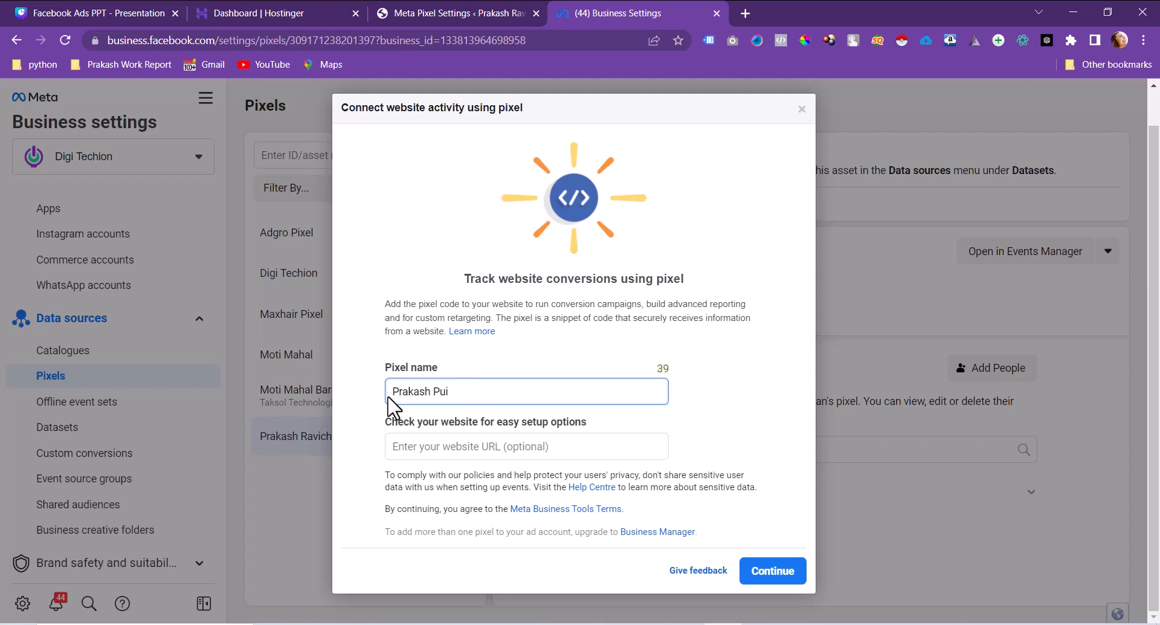
# Finish naming the new pixel with the owner's first name followed by "Pixel" and create it without a website URL.
pyautogui.press('BackSpace')
pyautogui.press('BackSpace')
pyautogui.write('ixel')
pyautogui.click(769, 574)
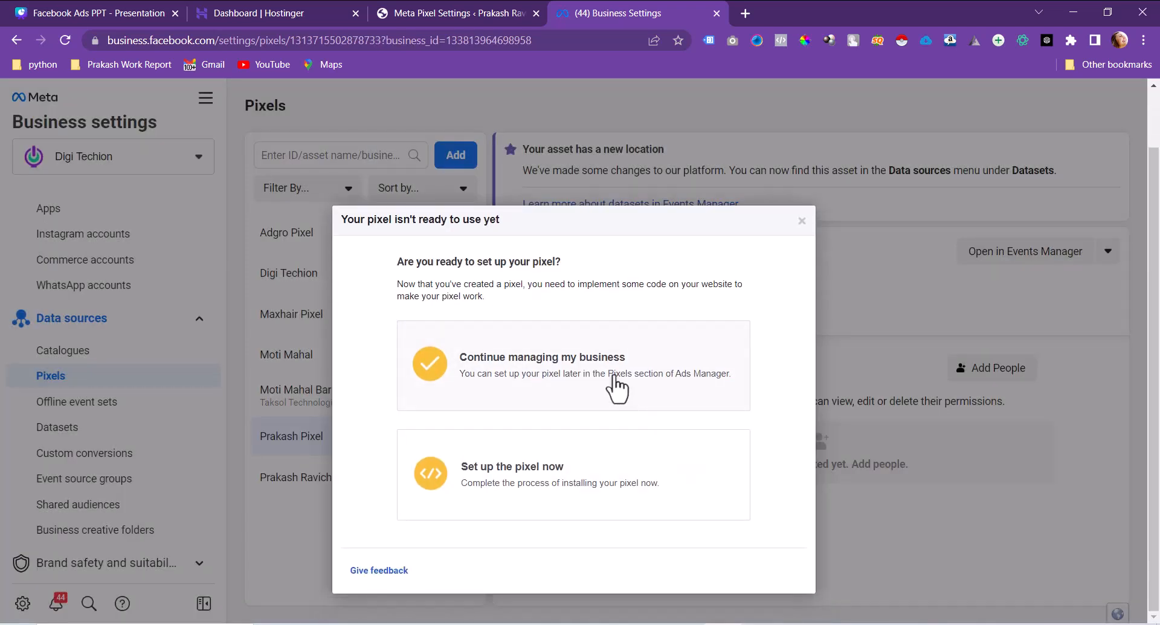
# Set up the new pixel now with the manual website installation and copy its base code to the clipboard.
pyautogui.click(577, 497)
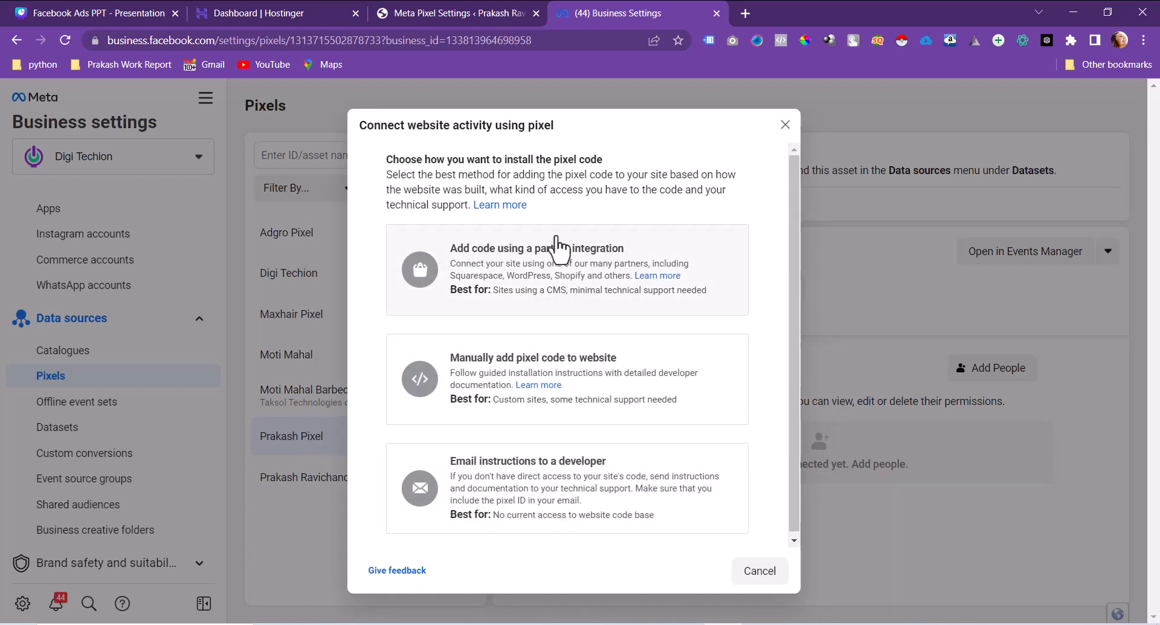
pyautogui.click(609, 387)
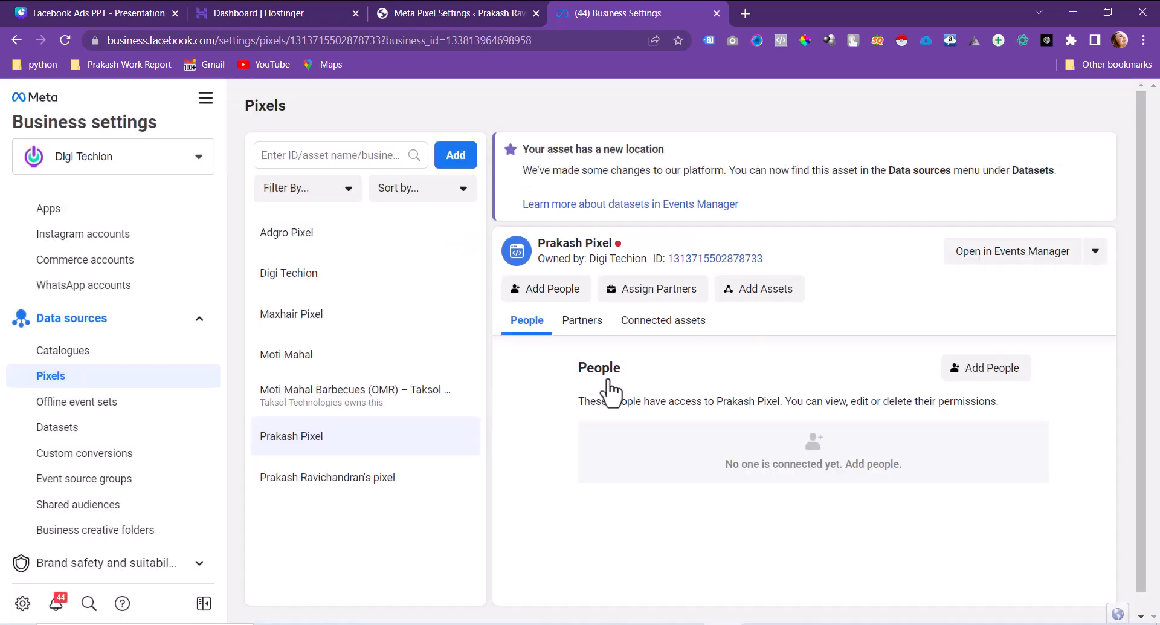
pyautogui.scroll(-4, 634, 355)
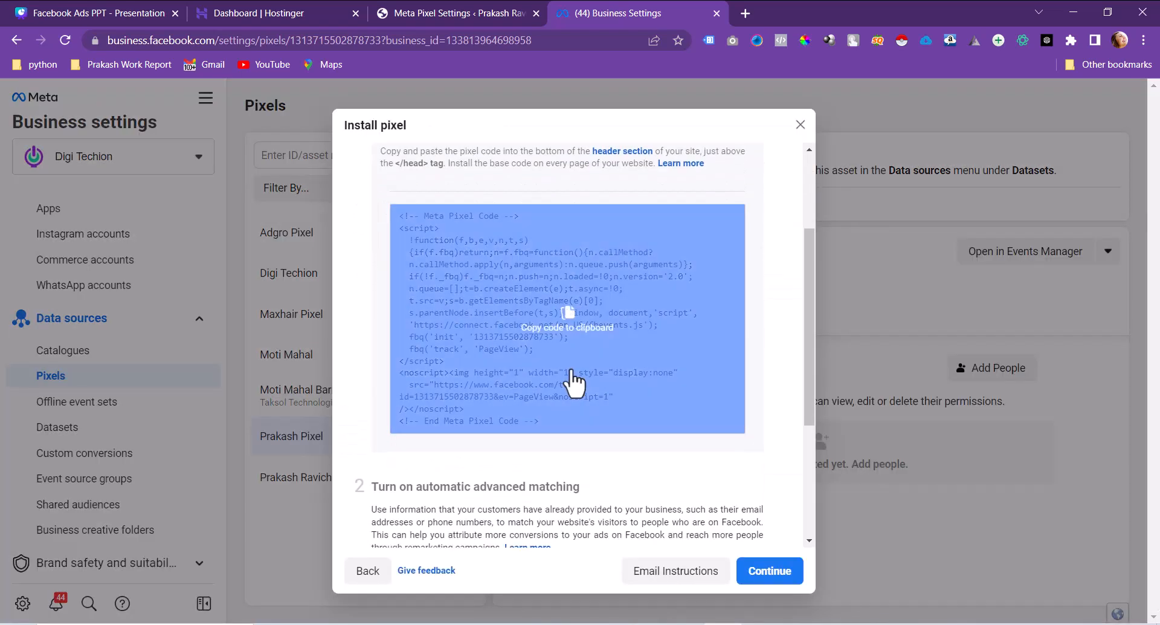
pyautogui.click(574, 384)
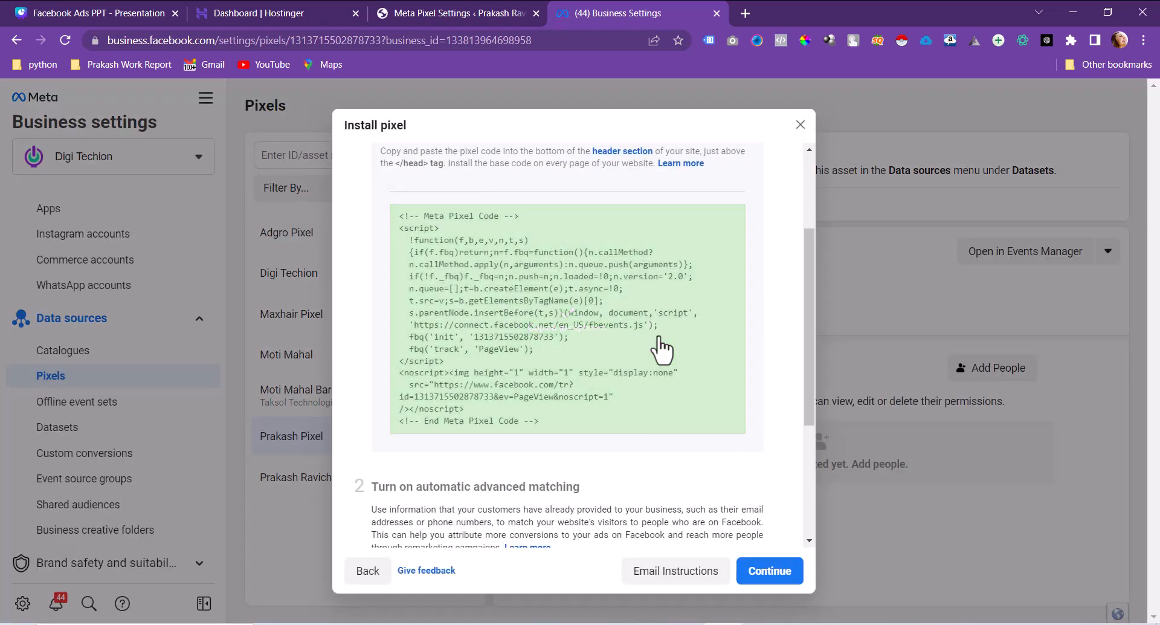
# Switch to the WordPress admin and open the global Header & Footer page of Code Snippets.
pyautogui.click(417, 5)
pyautogui.scroll(-5, 52, 461)
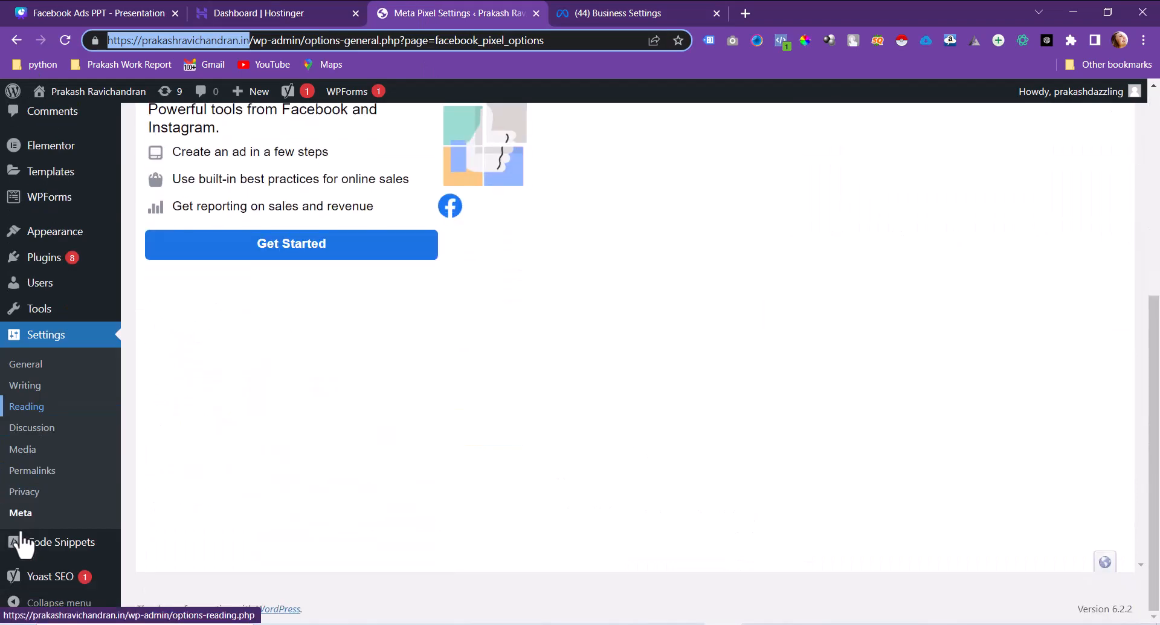
pyautogui.click(60, 544)
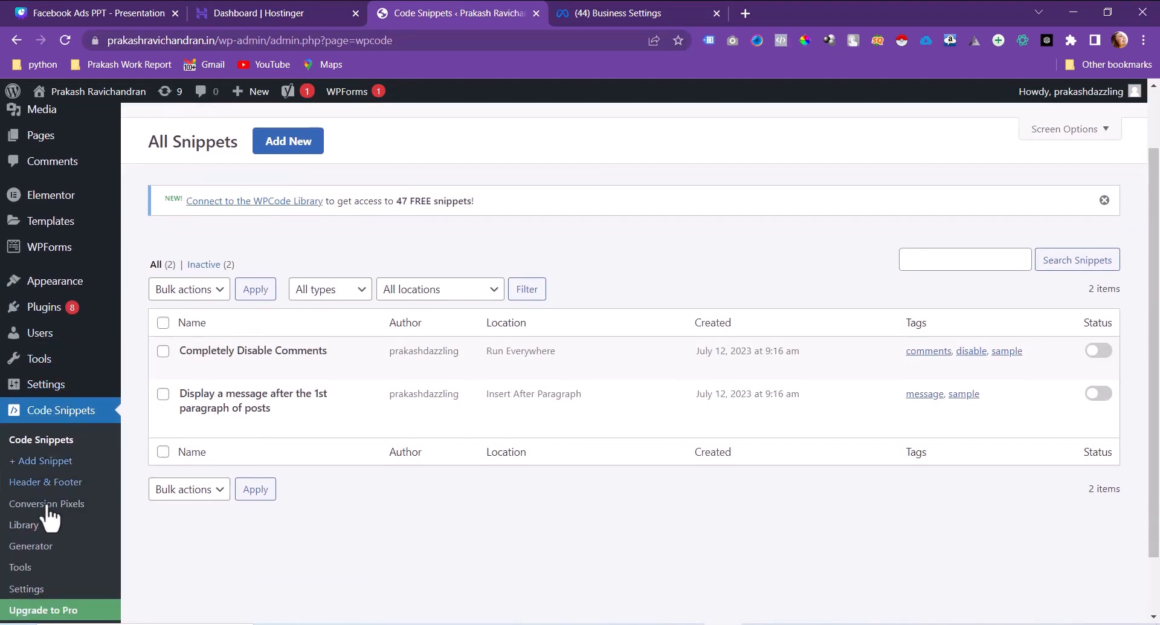
pyautogui.click(39, 482)
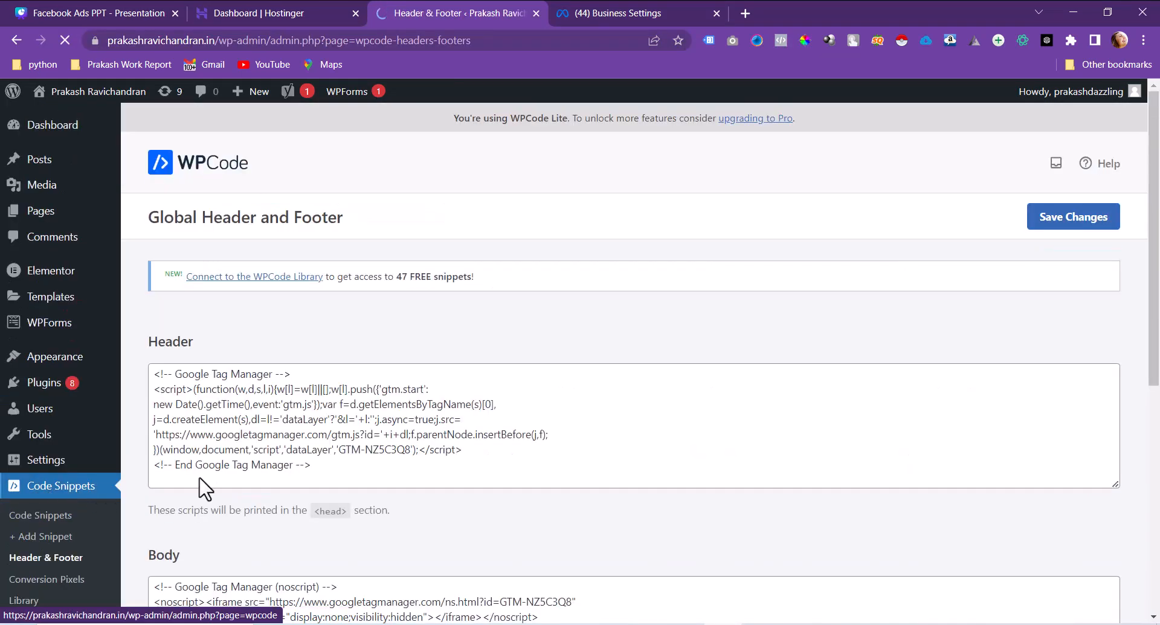
pyautogui.scroll(-4, 374, 426)
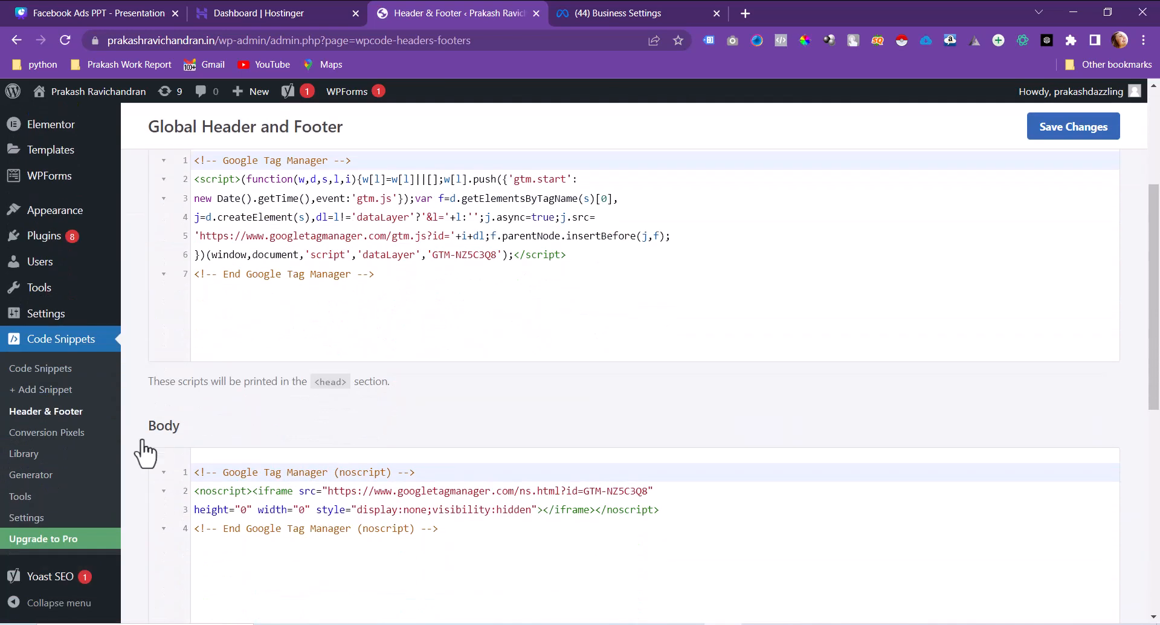
# Paste the Meta Pixel code into the Header scripts below the Google Tag Manager code and save the changes.
pyautogui.click(398, 302)
pyautogui.press('Return')
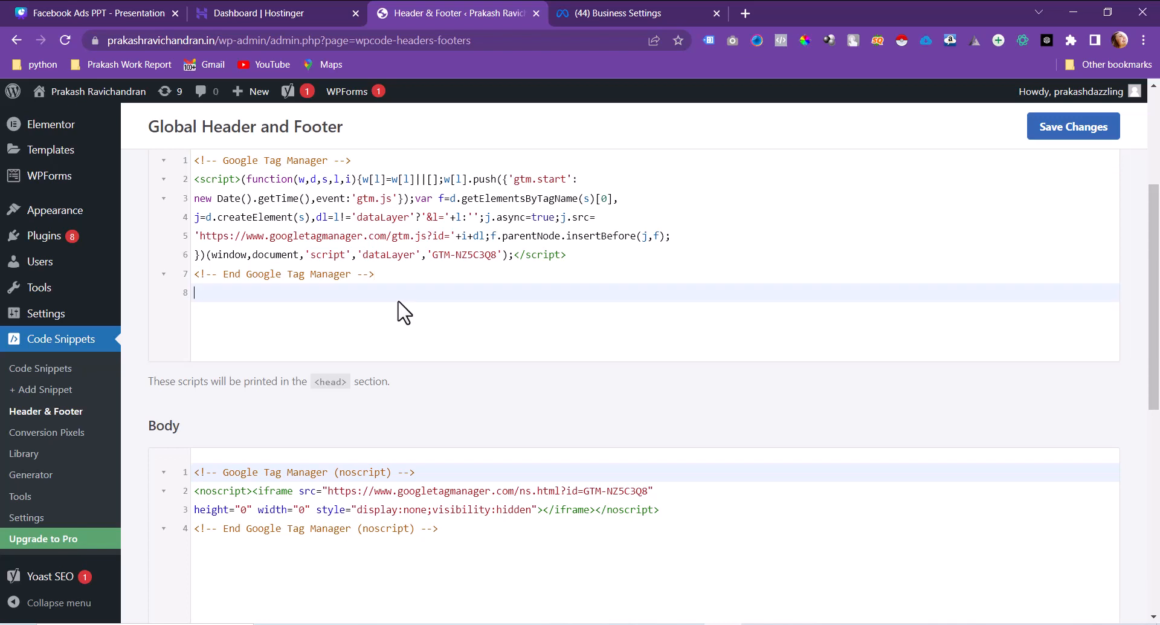
pyautogui.hotkey('ctrl', 'v')
pyautogui.click(1094, 129)
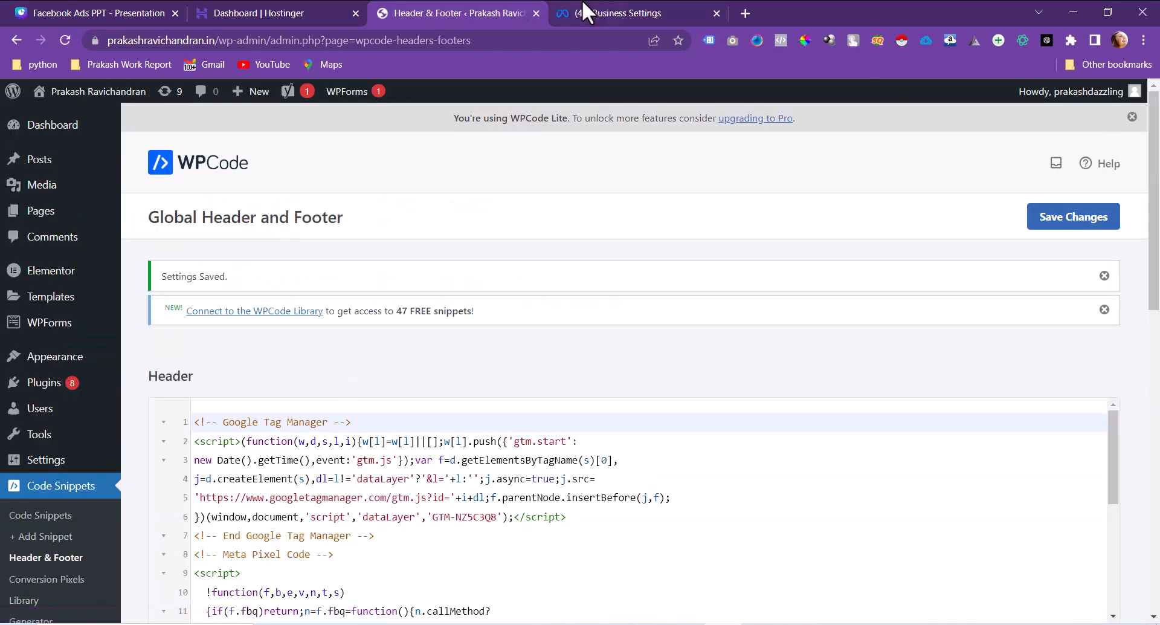
# Return to Meta Business settings, open the new pixel in Events Manager and display its settings.
pyautogui.click(582, 2)
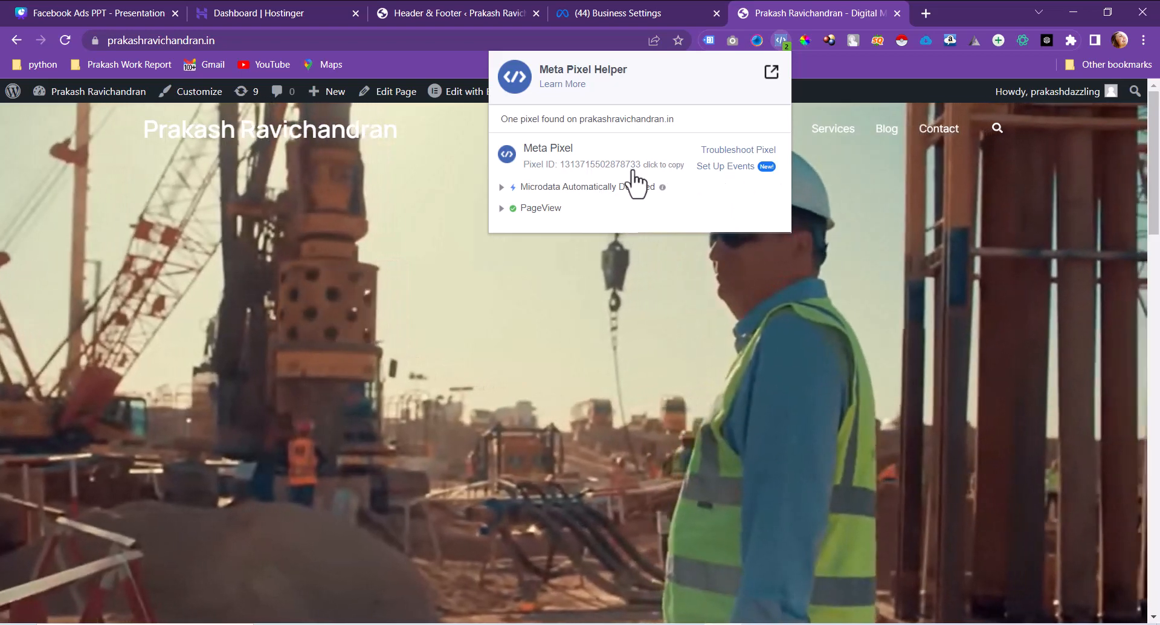
pyautogui.click(635, 5)
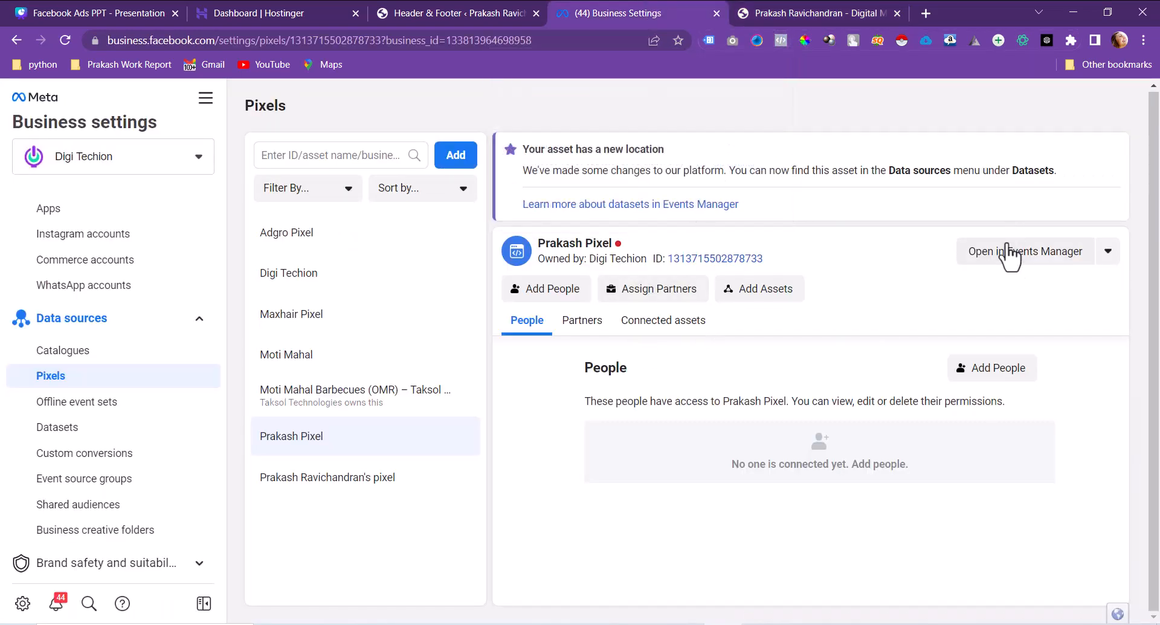
pyautogui.click(1010, 253)
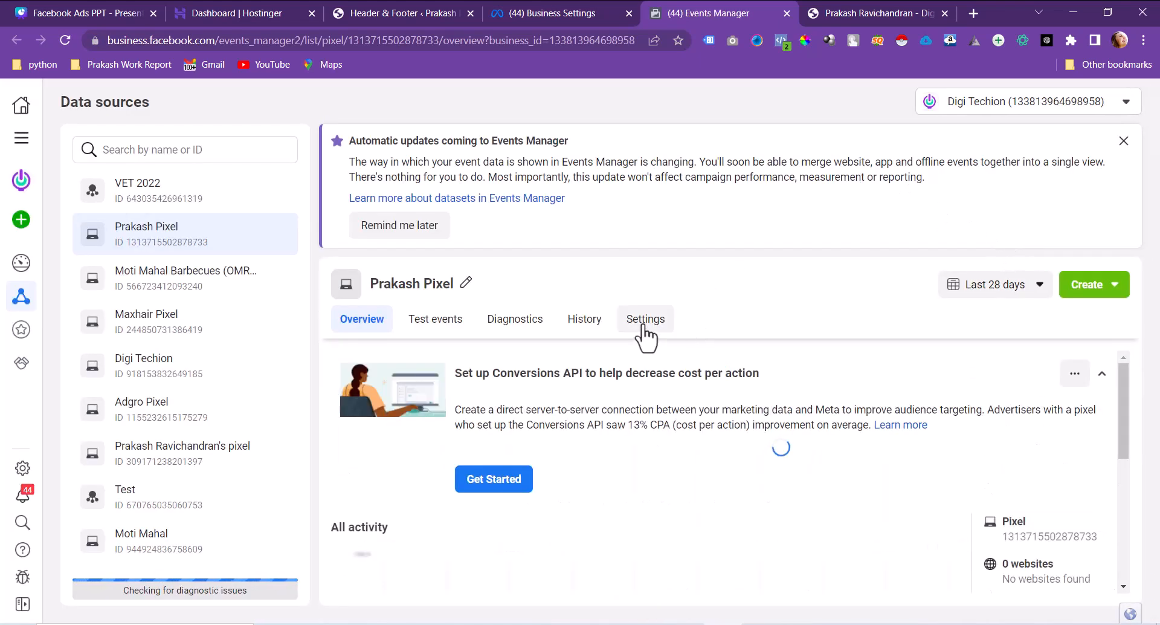
pyautogui.click(644, 328)
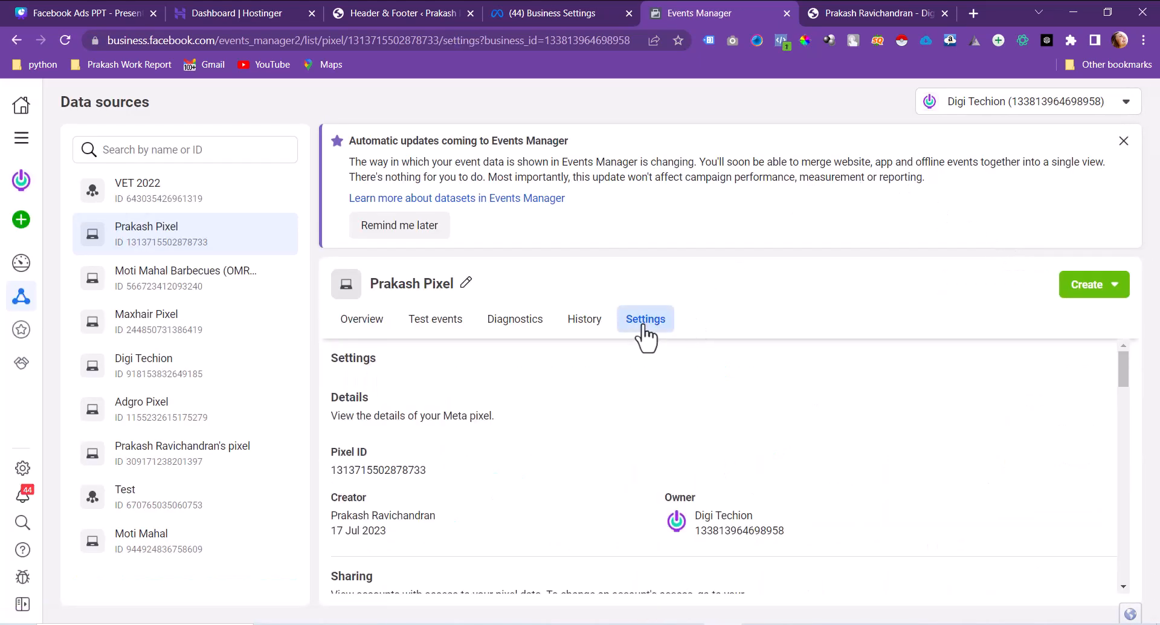
# Launch the Event Setup Tool from the pixel's settings on the website's pasted URL.
pyautogui.scroll(-5, 665, 420)
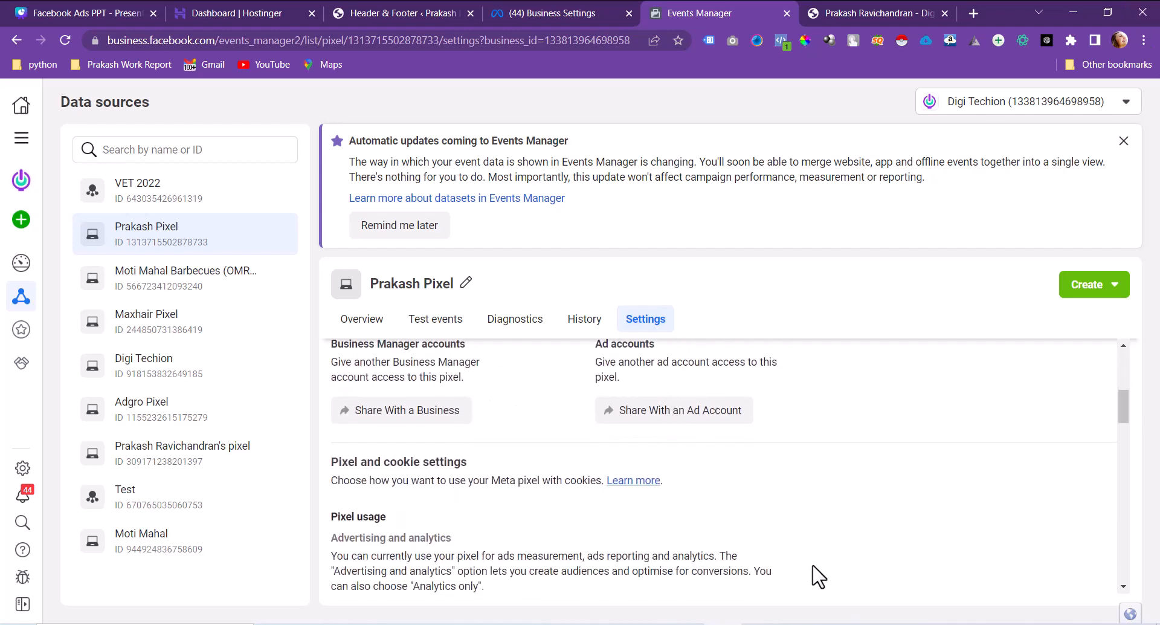
pyautogui.scroll(-3, 605, 521)
pyautogui.scroll(-4, 603, 518)
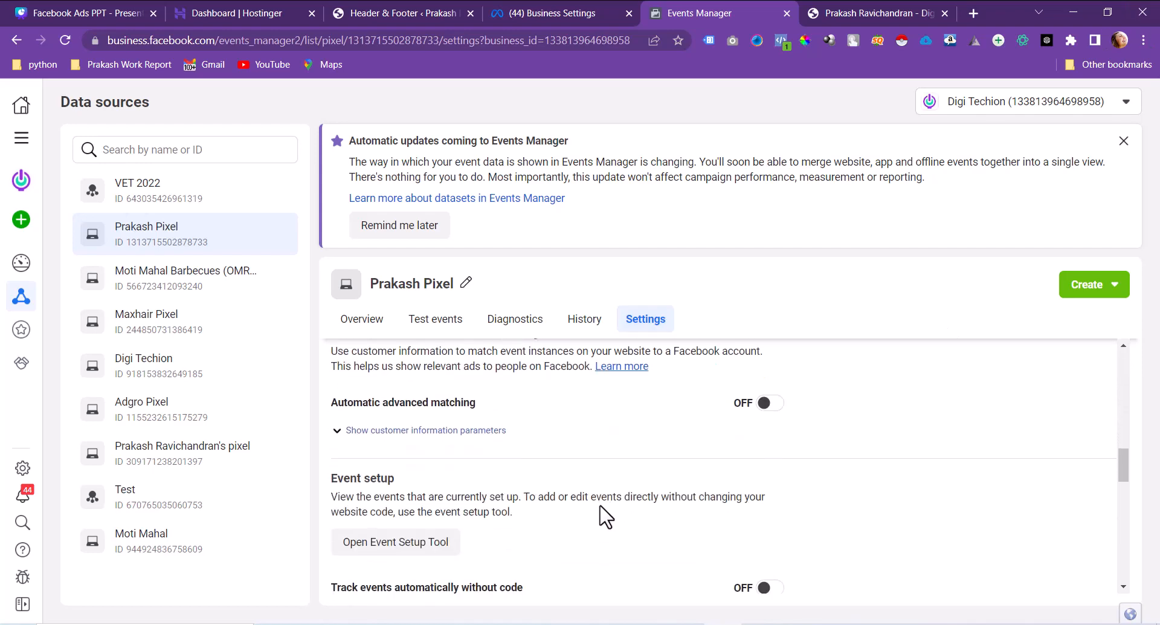
pyautogui.click(357, 543)
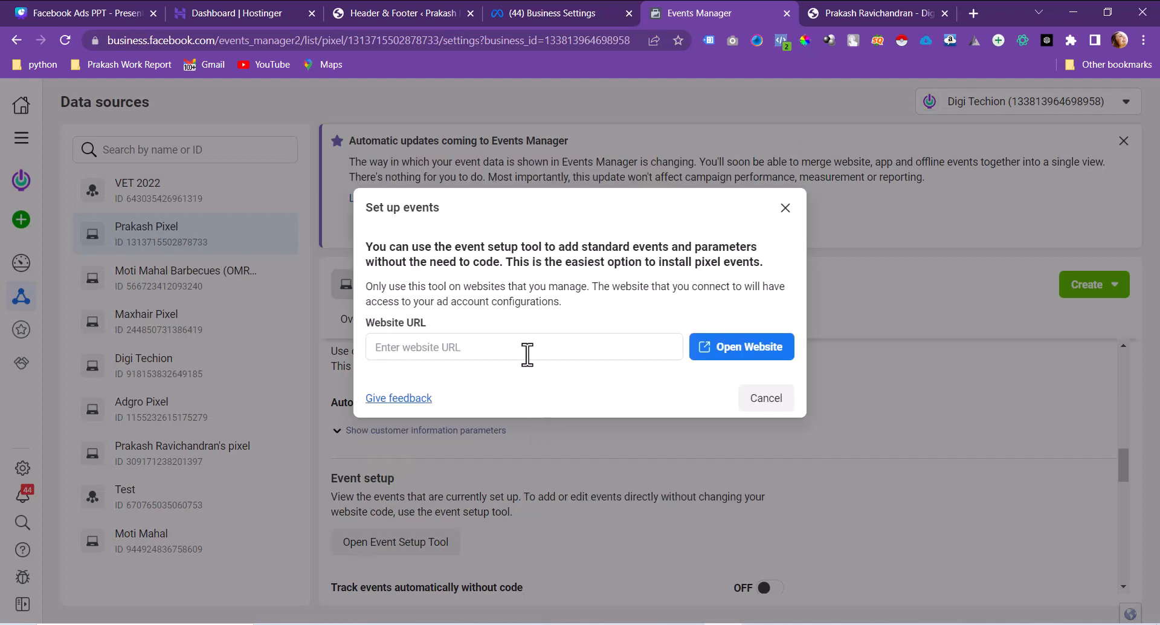
pyautogui.click(527, 350)
pyautogui.hotkey('ctrl', 'v')
pyautogui.click(723, 347)
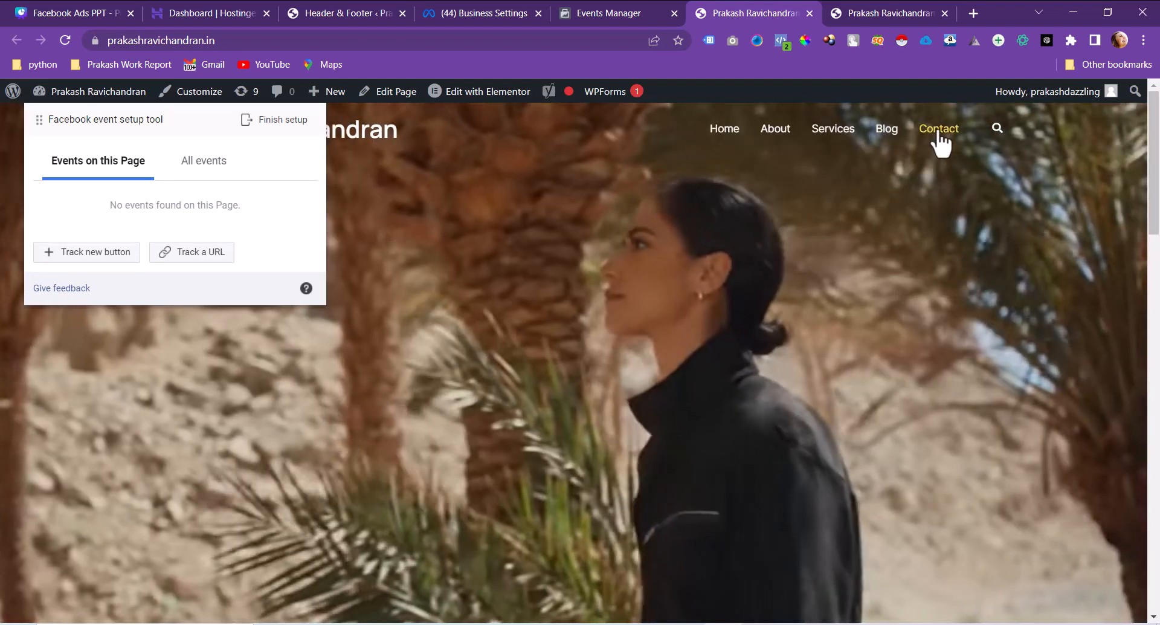
# Open the website's Contact page and go to its message form.
pyautogui.click(938, 129)
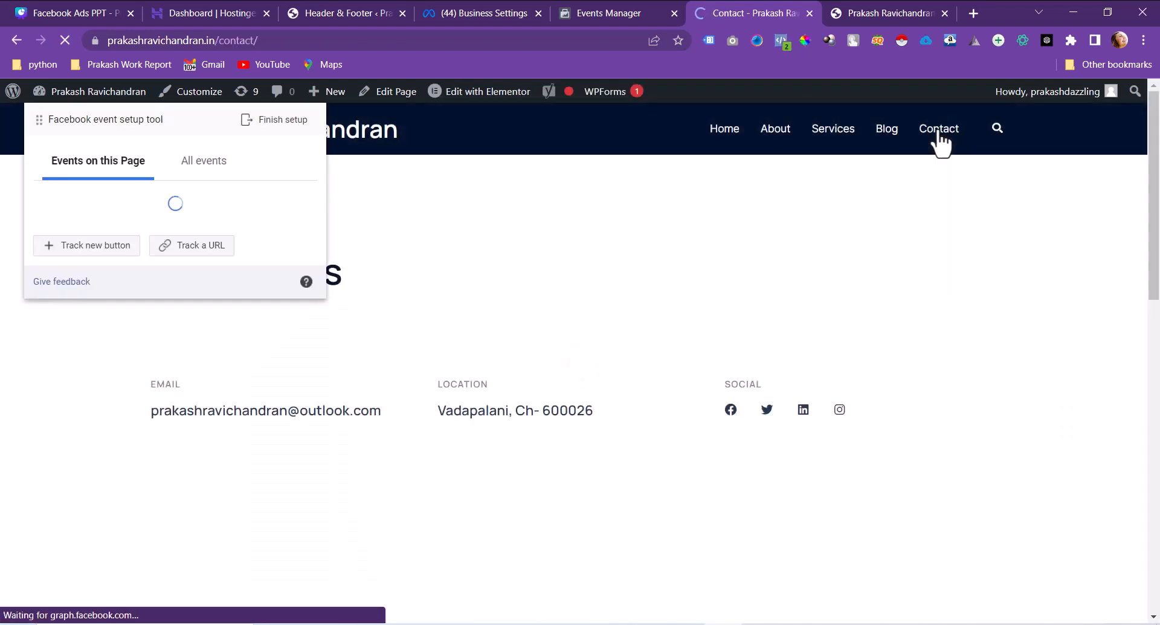
pyautogui.scroll(-7, 506, 316)
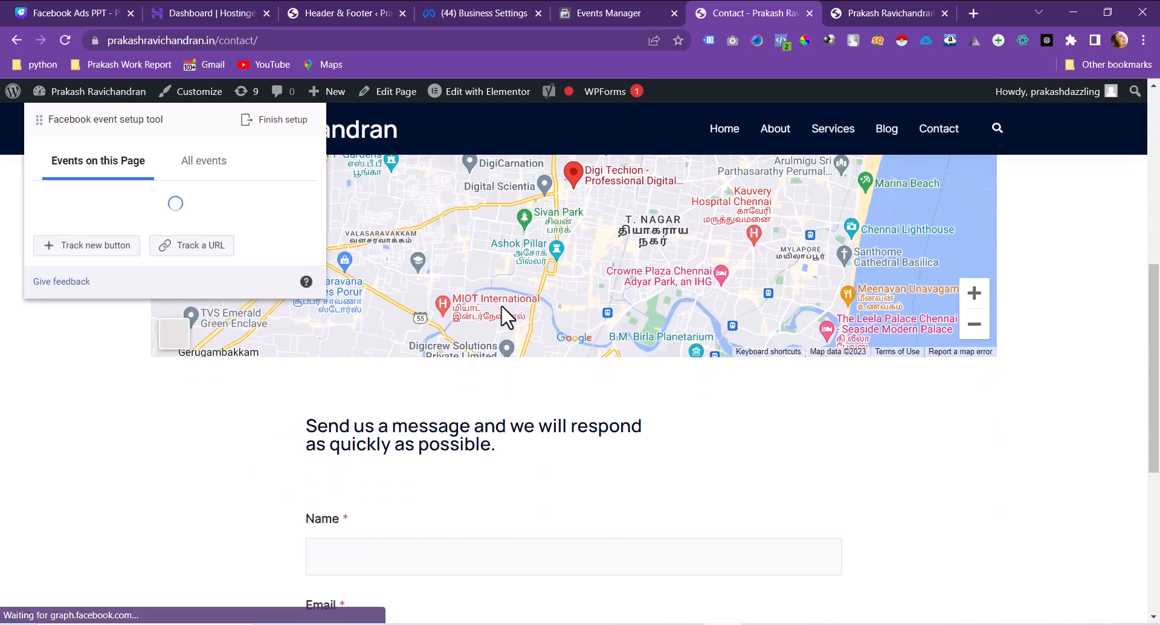
pyautogui.scroll(-5, 476, 336)
pyautogui.scroll(3, 607, 327)
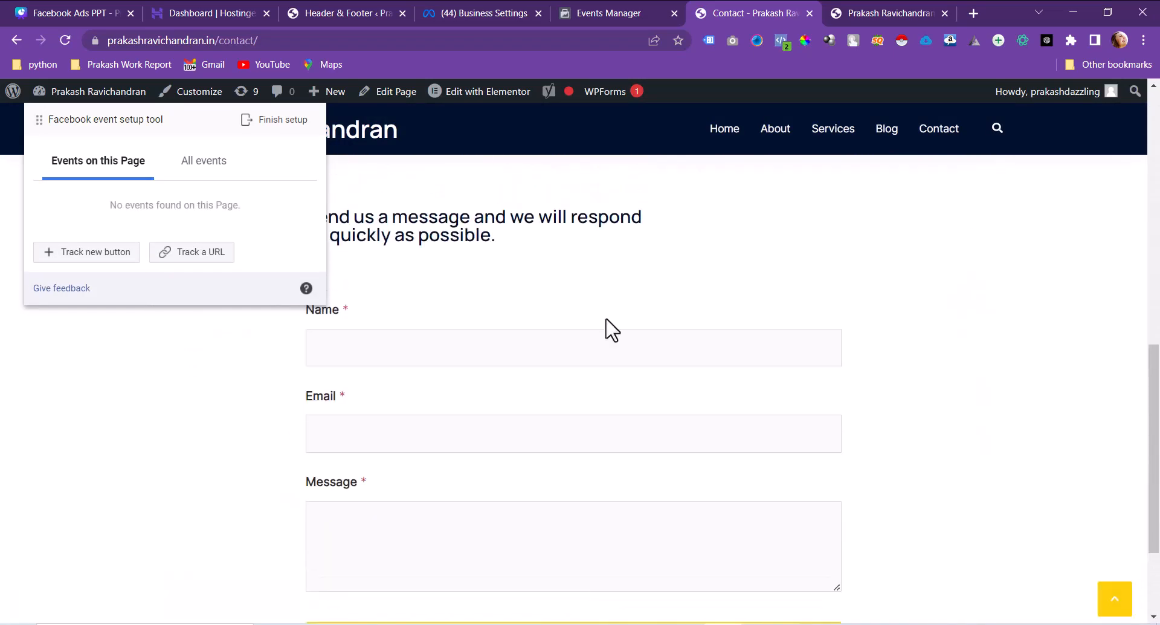
# Submit the contact form with "test" as name and message and a sample e-mail address.
pyautogui.click(500, 358)
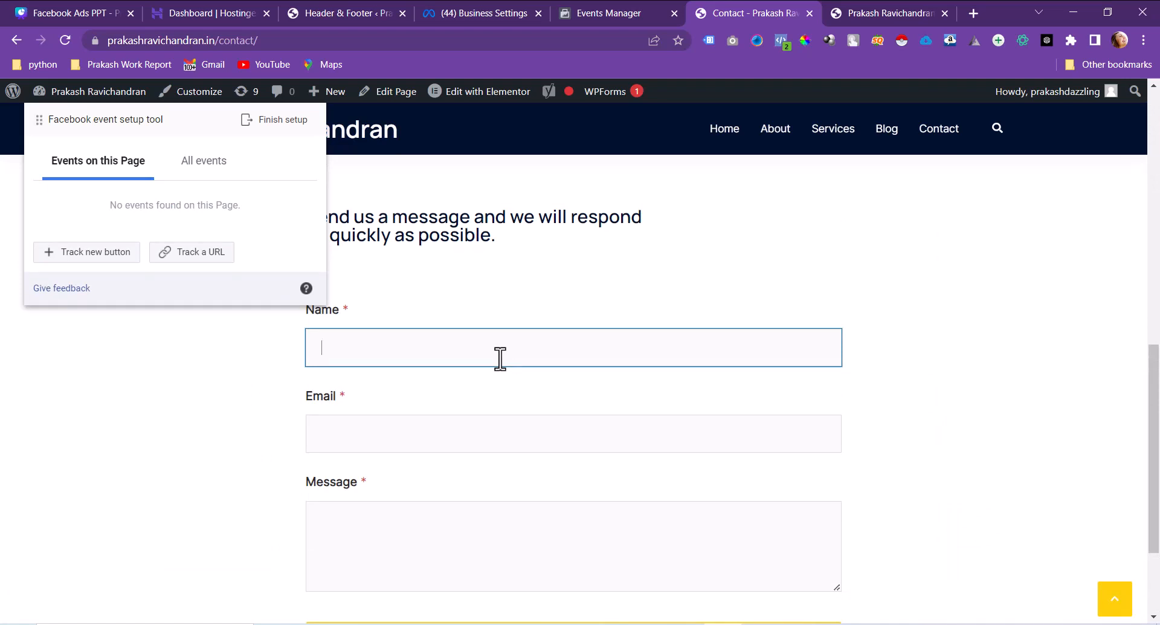
pyautogui.write('test')
pyautogui.press('Tab')
pyautogui.write('test')
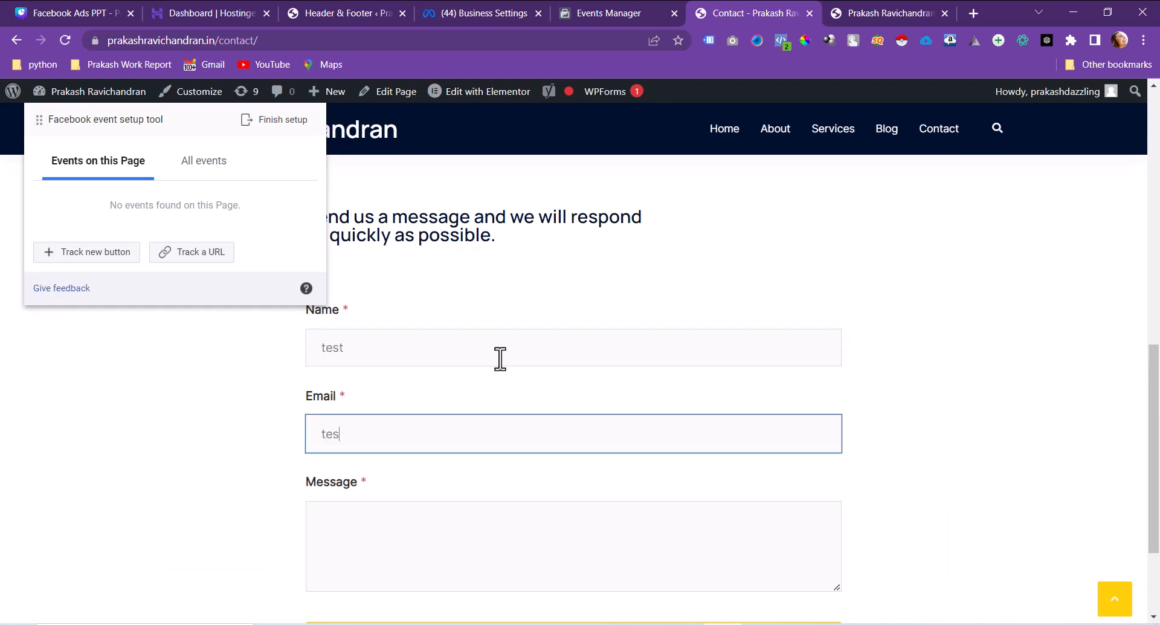
pyautogui.write('@gmail.com')
pyautogui.press('Tab')
pyautogui.write('test')
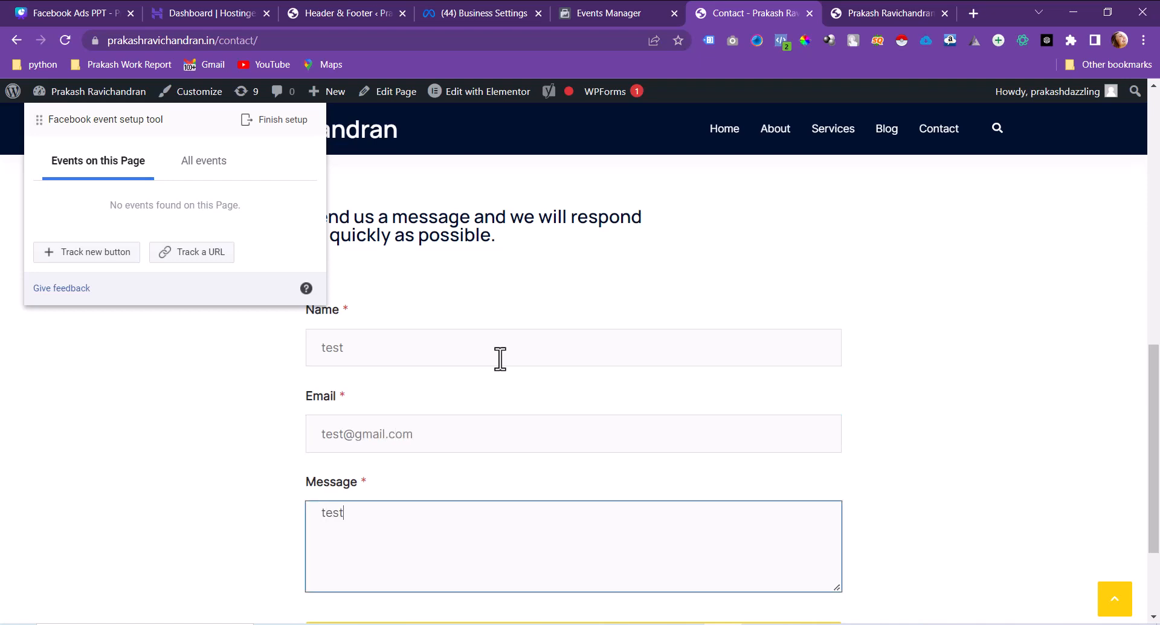
pyautogui.scroll(-3, 500, 357)
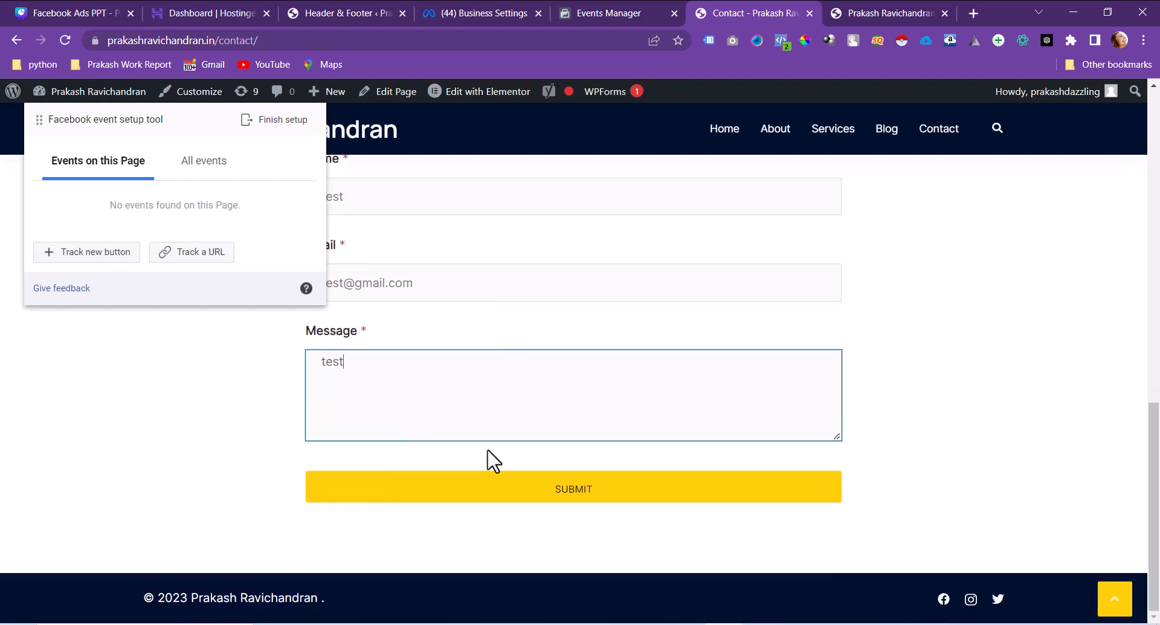
pyautogui.click(478, 494)
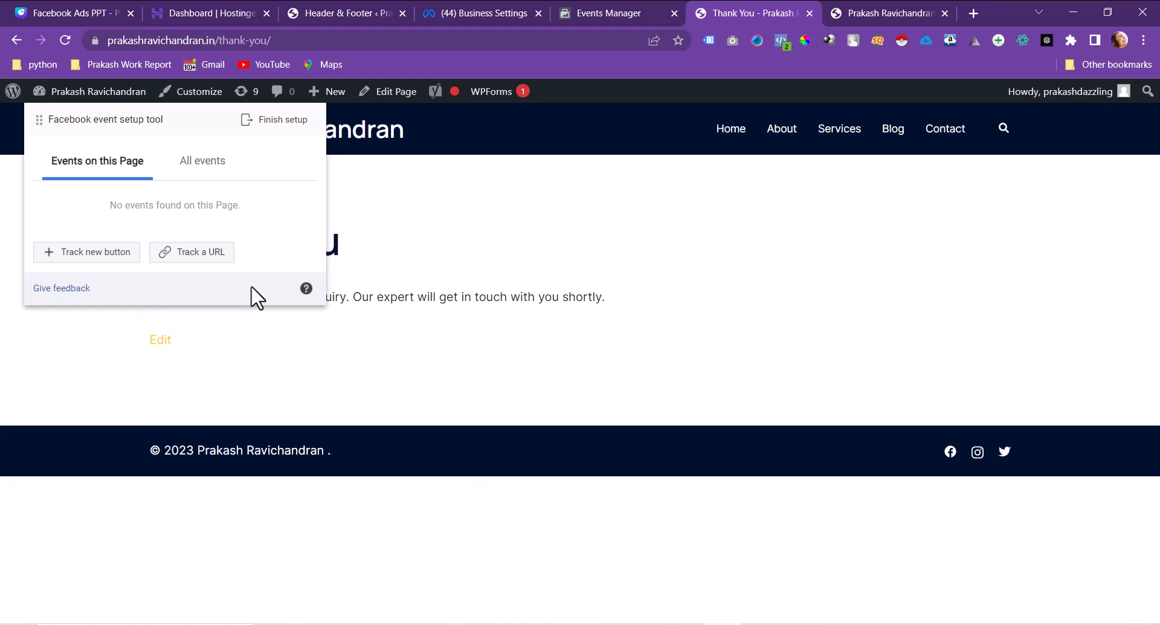
# Track a Lead event on the thank-you page with the URL equals rule and no value included.
pyautogui.click(197, 248)
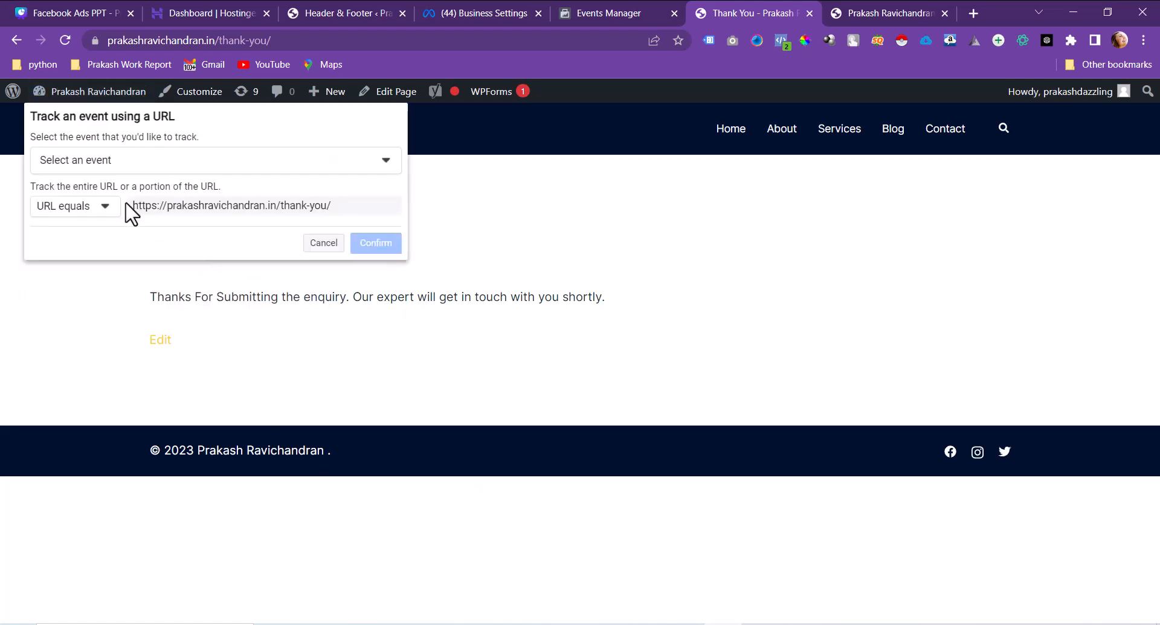
pyautogui.click(170, 160)
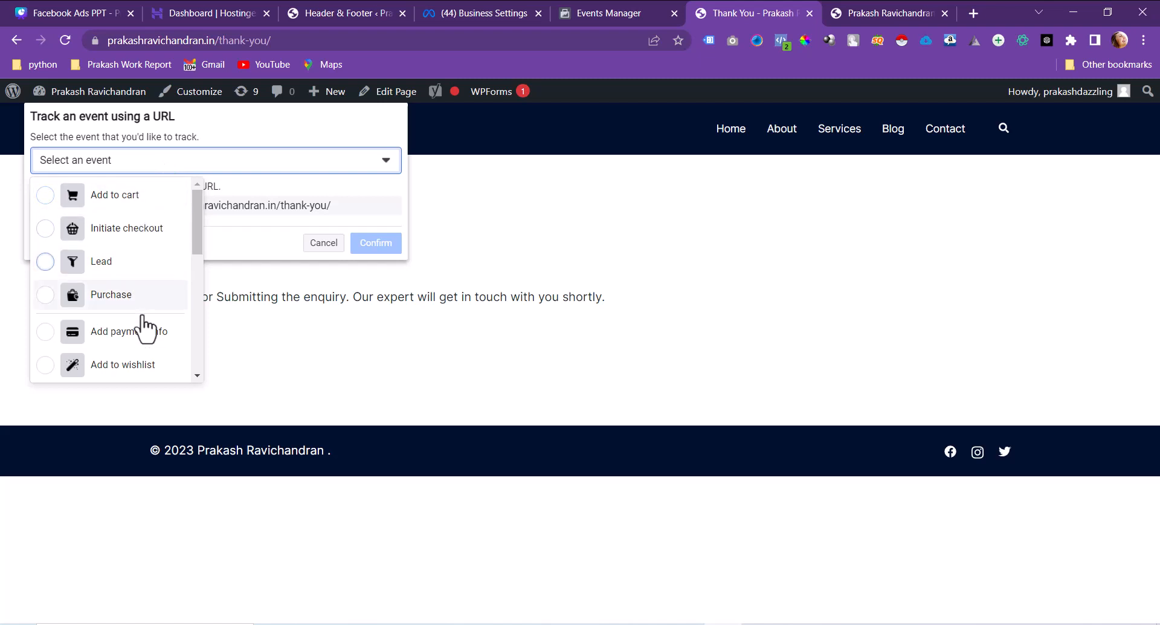
pyautogui.click(160, 281)
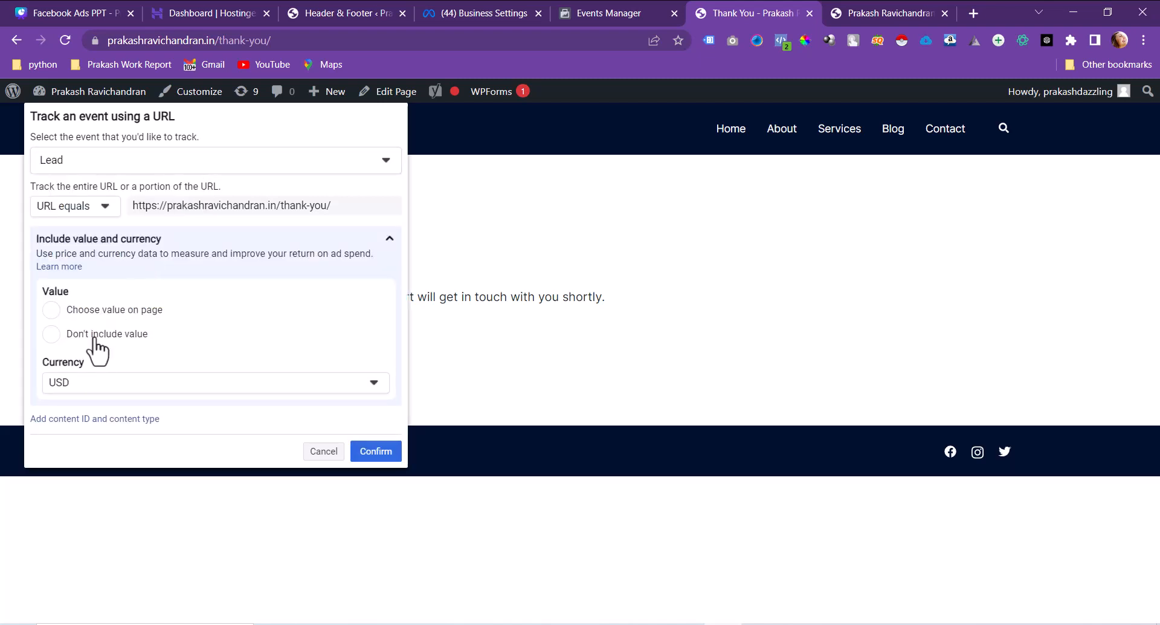
pyautogui.click(78, 334)
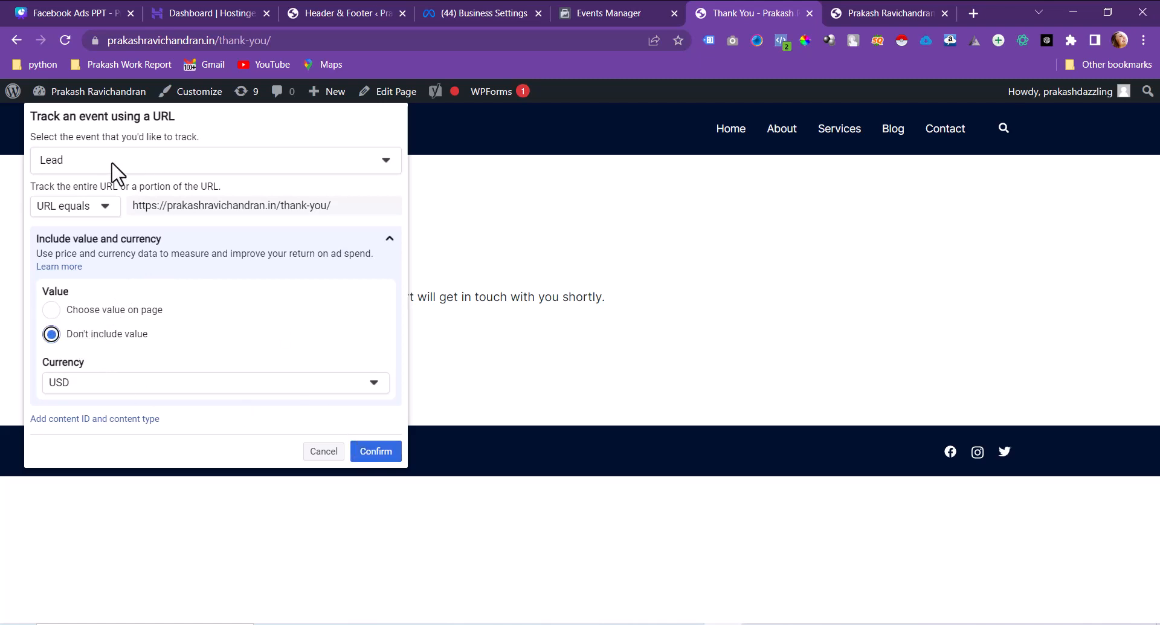
pyautogui.click(381, 452)
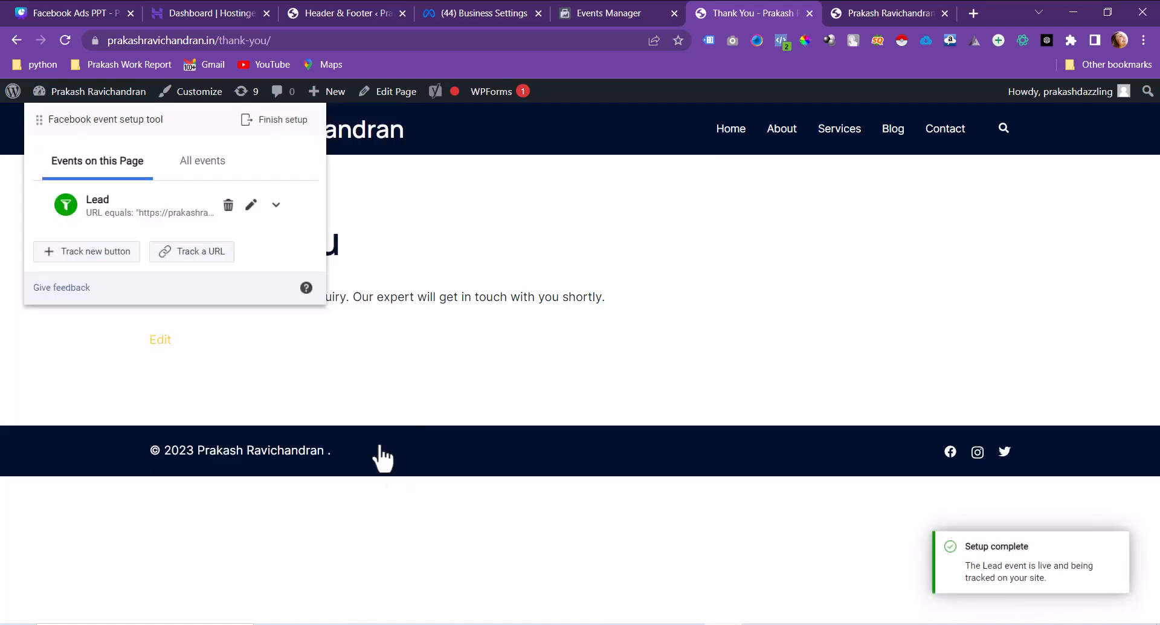
# Finish the event setup with the Lead event and skip the feedback survey.
pyautogui.click(272, 121)
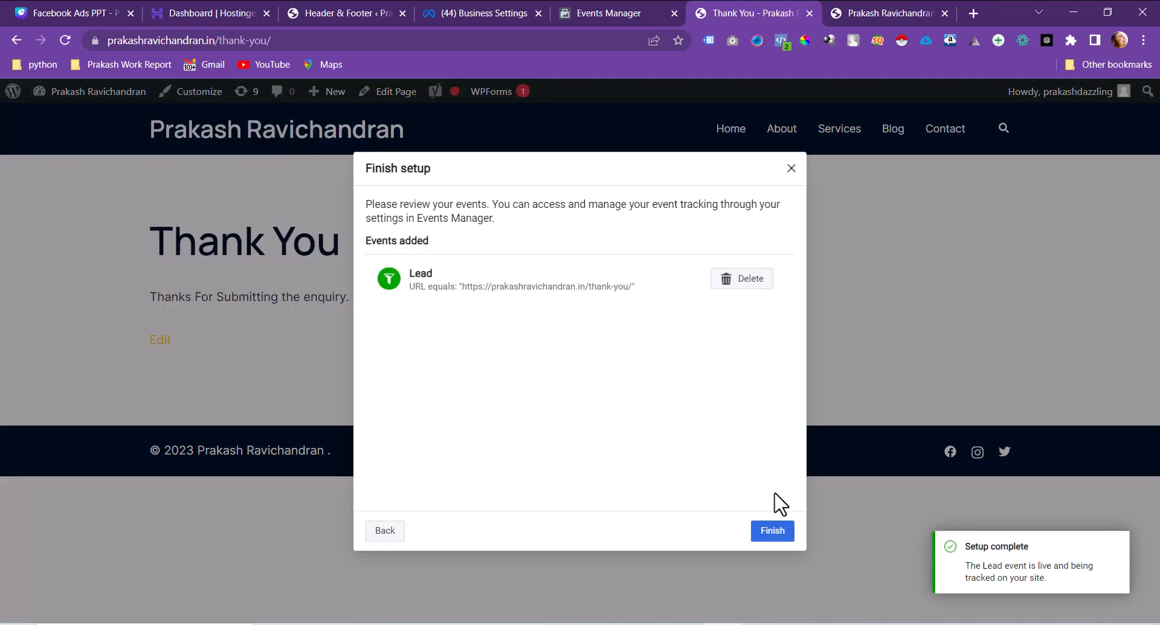
pyautogui.click(773, 532)
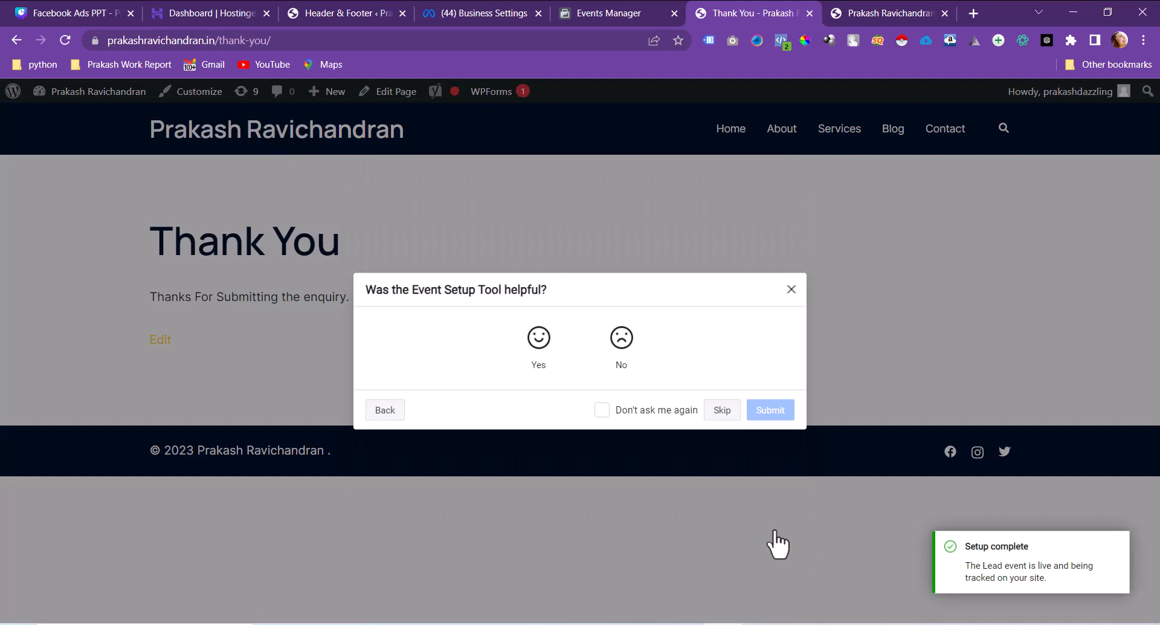
pyautogui.click(725, 410)
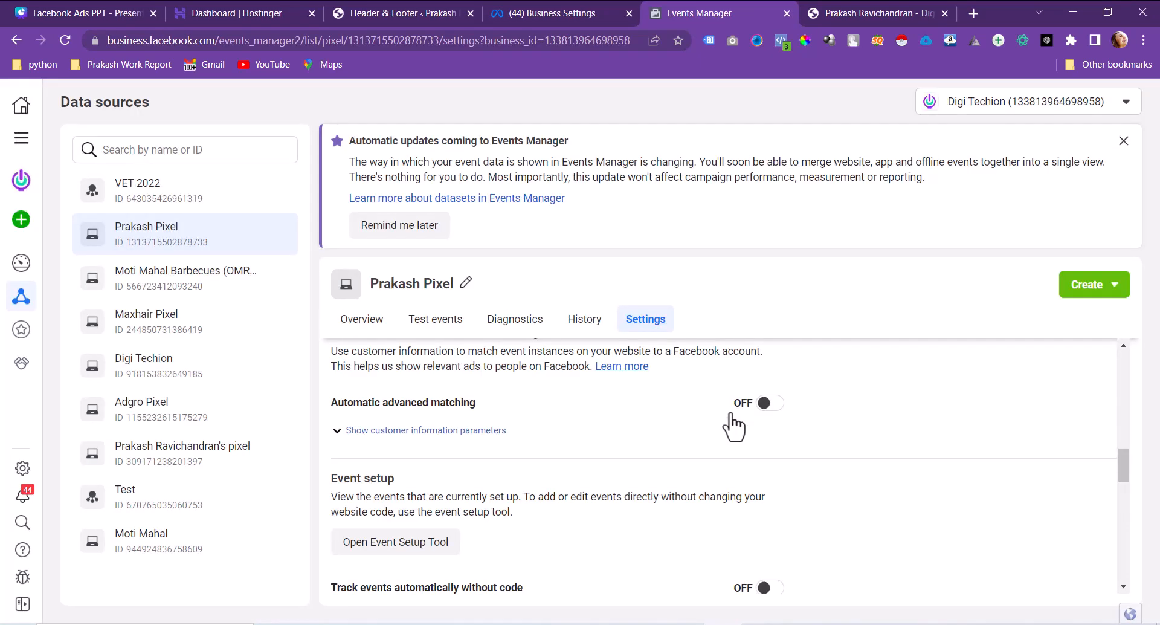
# Open the pixel's Test events view from its overview and launch the website for browser event testing.
pyautogui.click(347, 324)
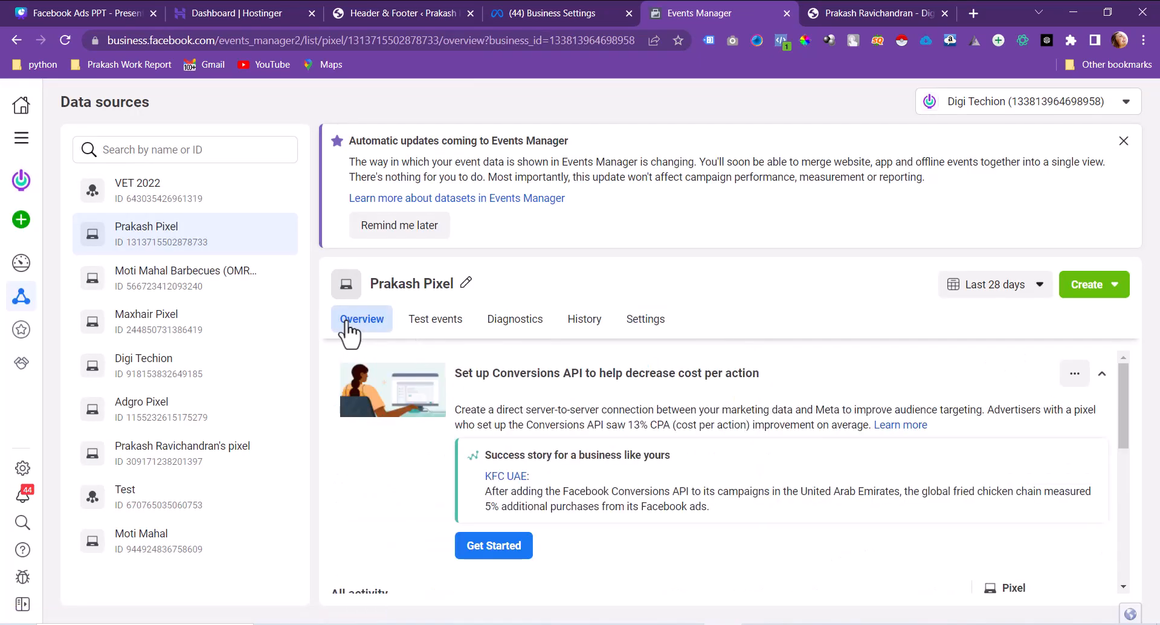
pyautogui.scroll(-6, 552, 394)
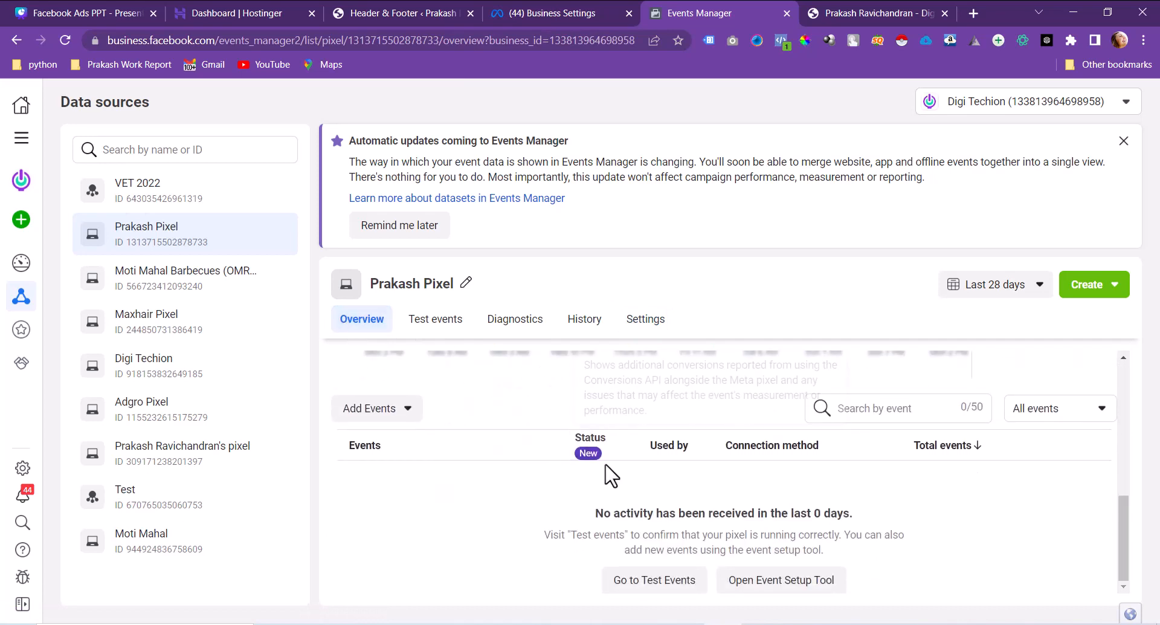
pyautogui.click(677, 589)
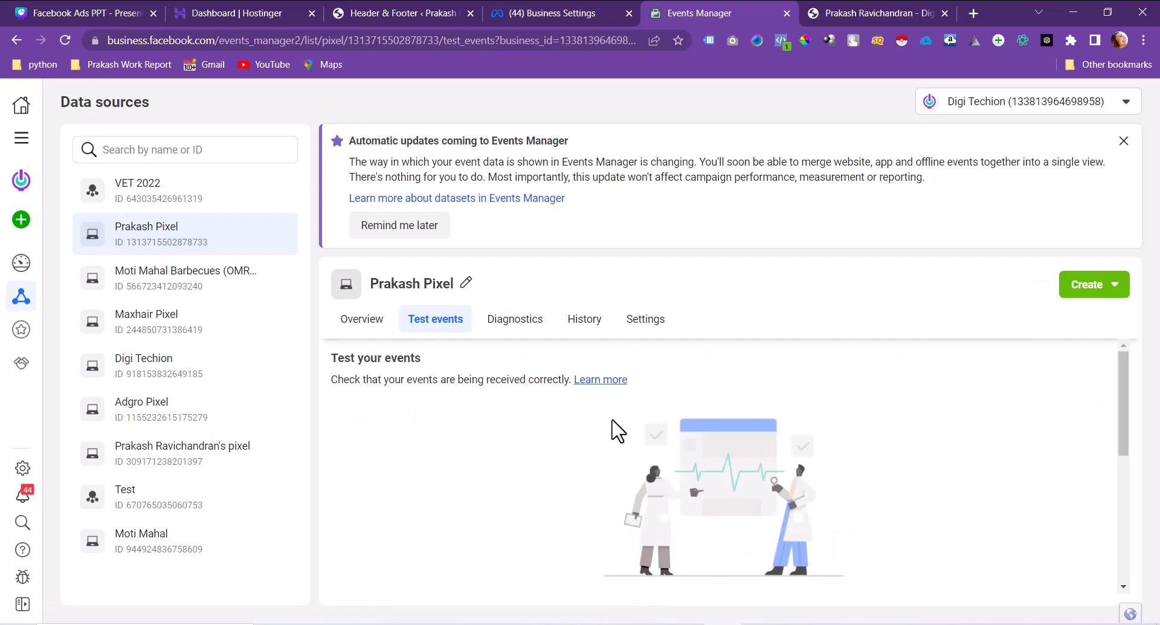
pyautogui.scroll(-4, 617, 432)
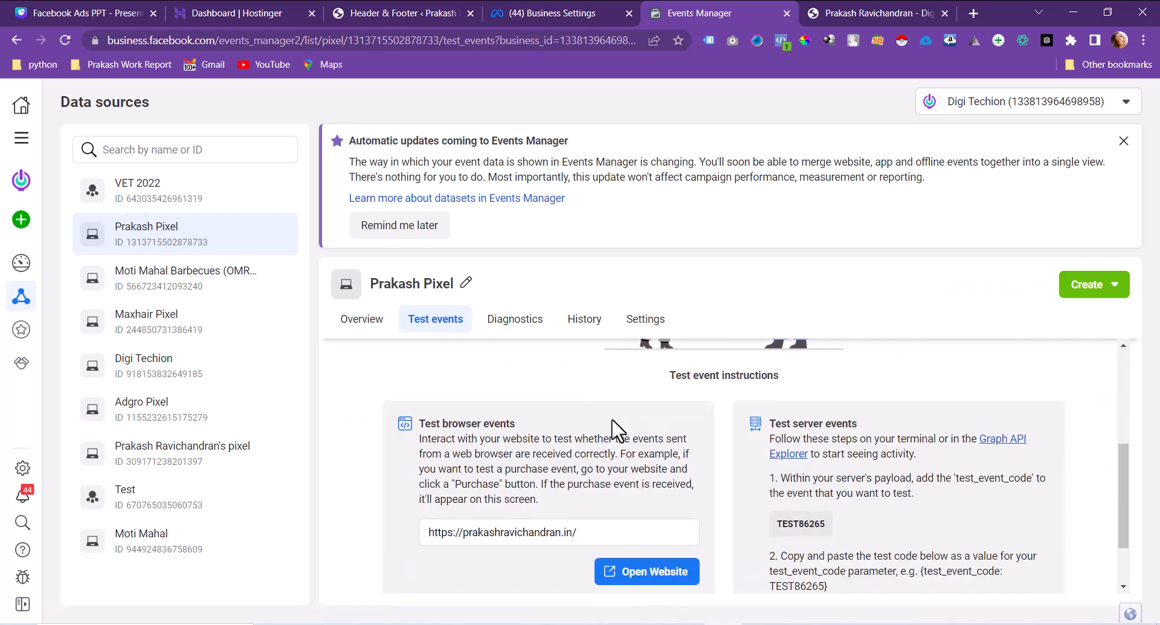
pyautogui.click(641, 591)
pyautogui.click(615, 11)
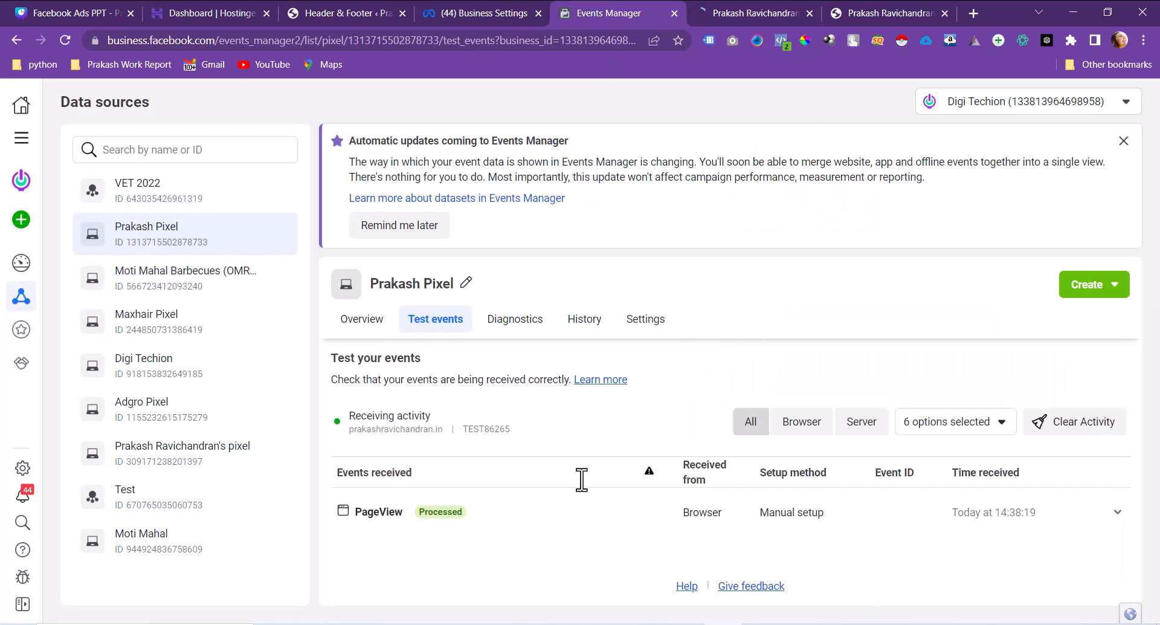
# Visit the Contact page on the launched website and check the test events list for its page view.
pyautogui.click(780, 13)
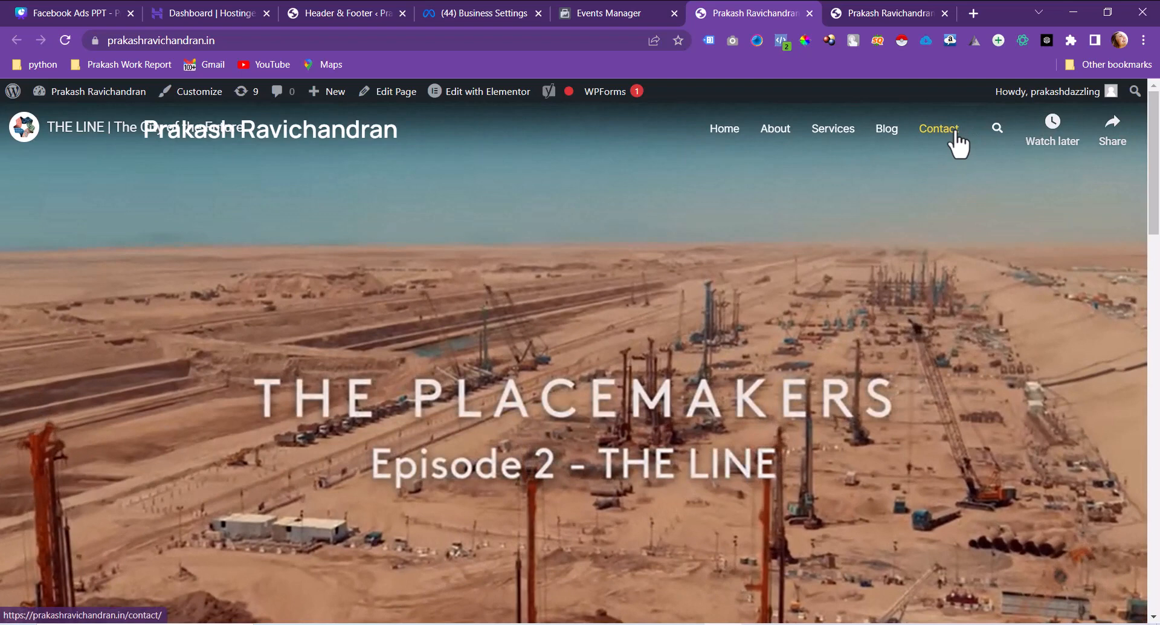
pyautogui.click(955, 134)
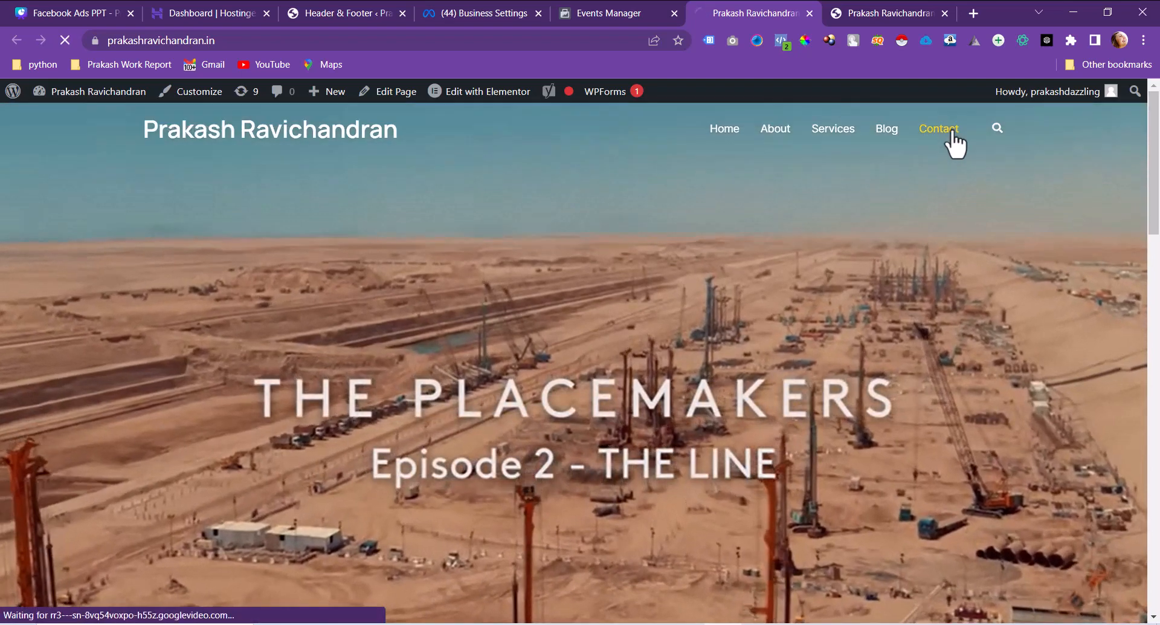
pyautogui.click(581, 13)
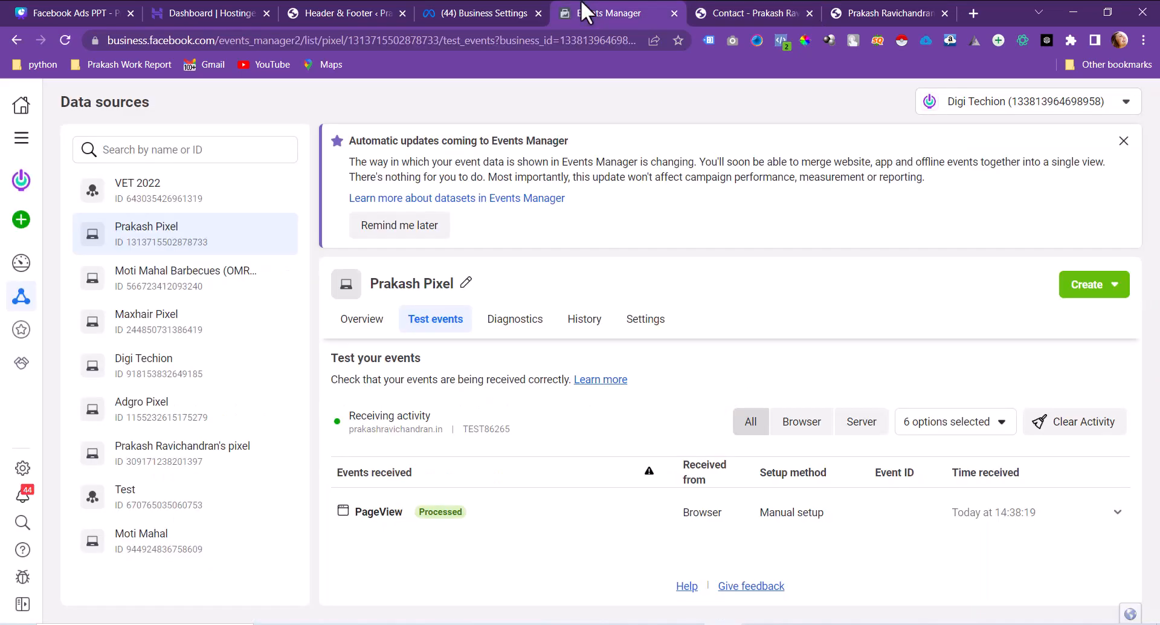
pyautogui.click(777, 12)
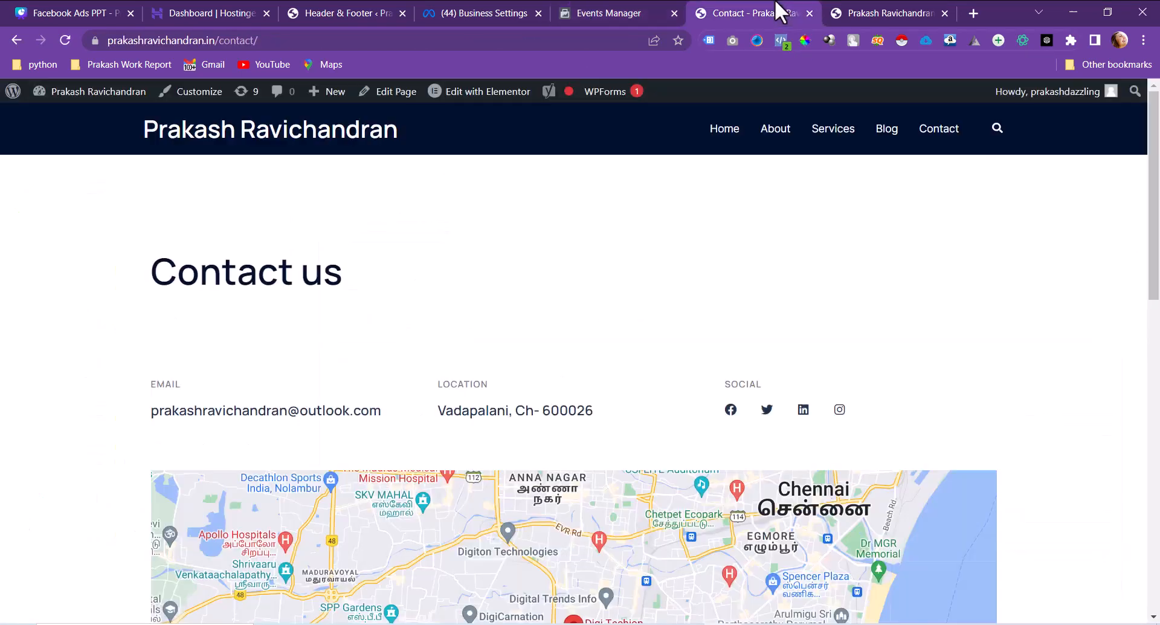
# Submit the contact form again with "test" as name and message and a sample e-mail address.
pyautogui.scroll(-8, 563, 441)
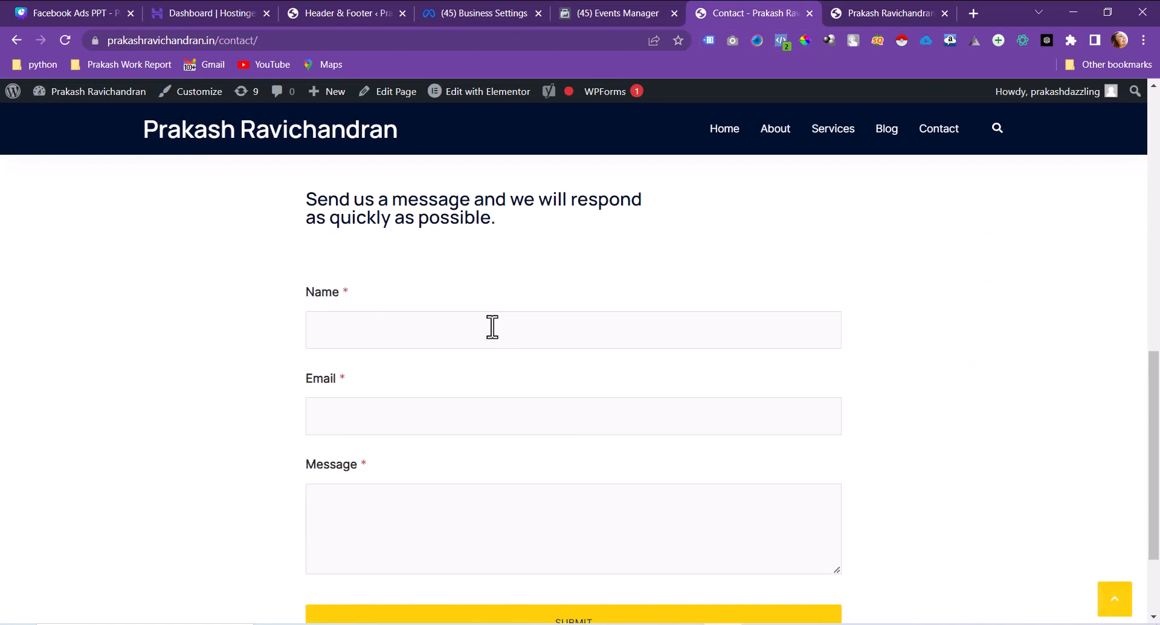
pyautogui.click(493, 327)
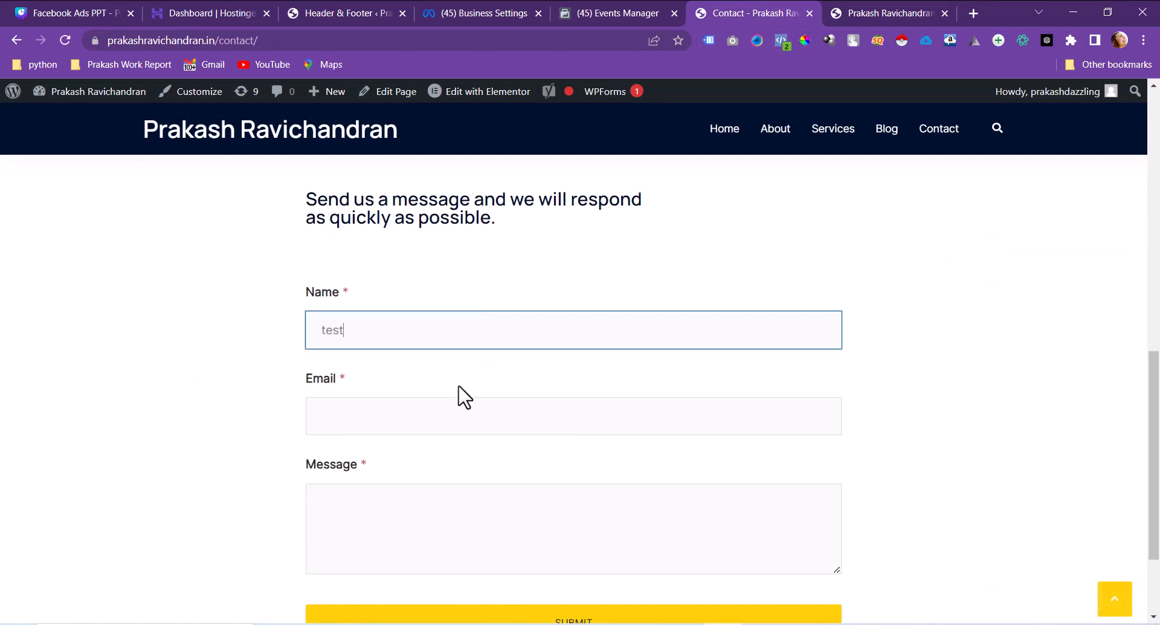
pyautogui.click(433, 401)
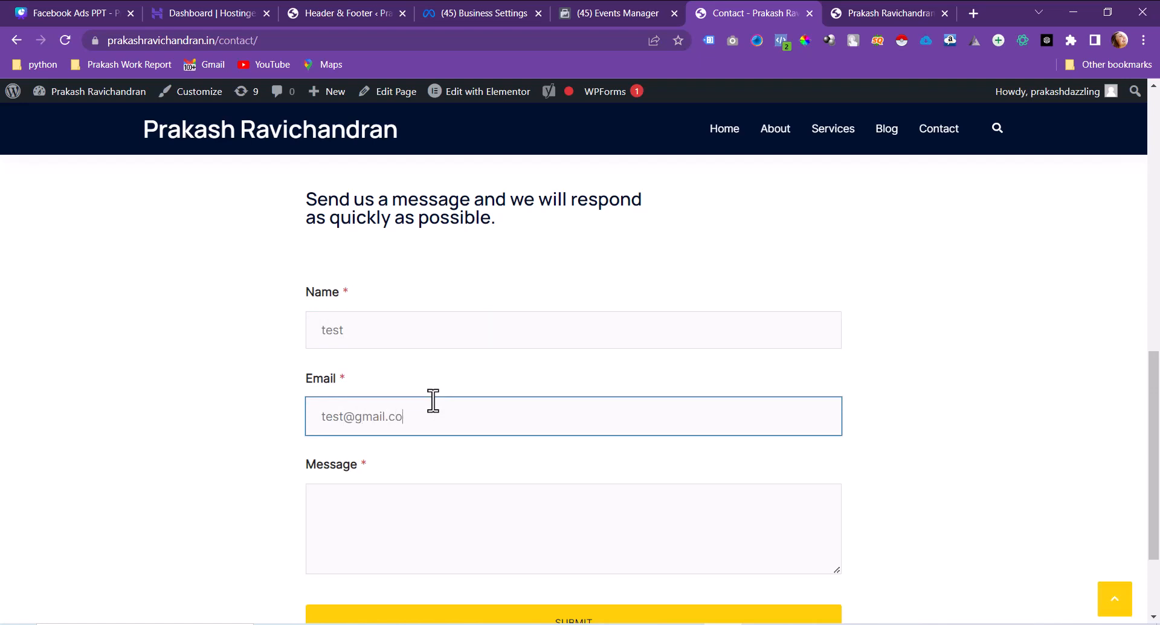
pyautogui.press('Tab')
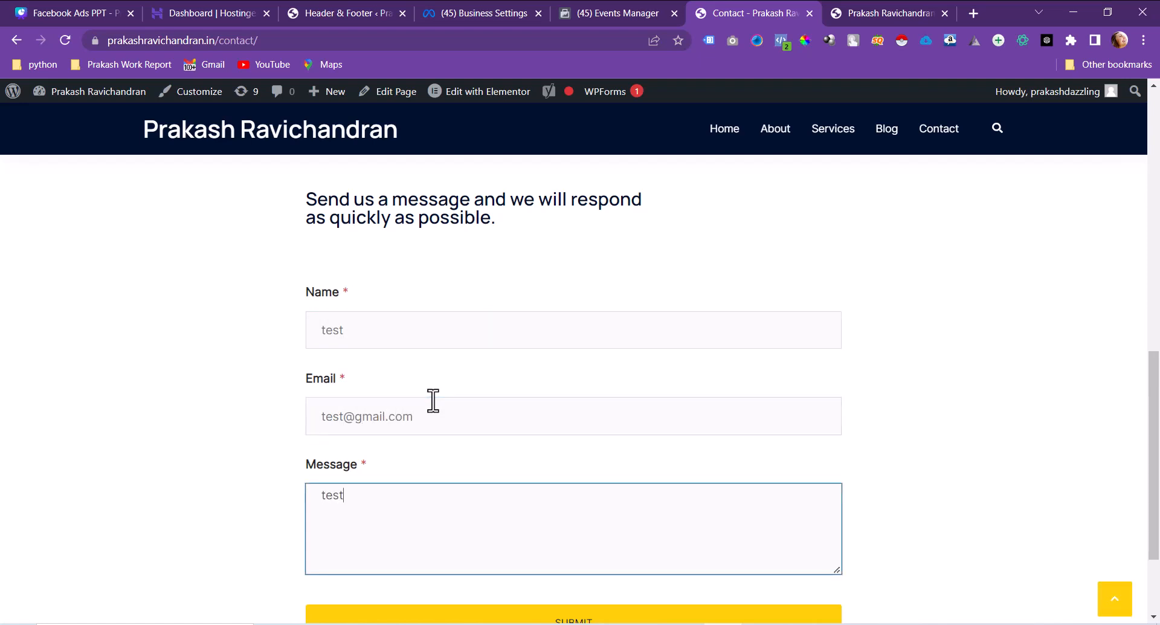
pyautogui.scroll(-2, 441, 417)
pyautogui.click(618, 494)
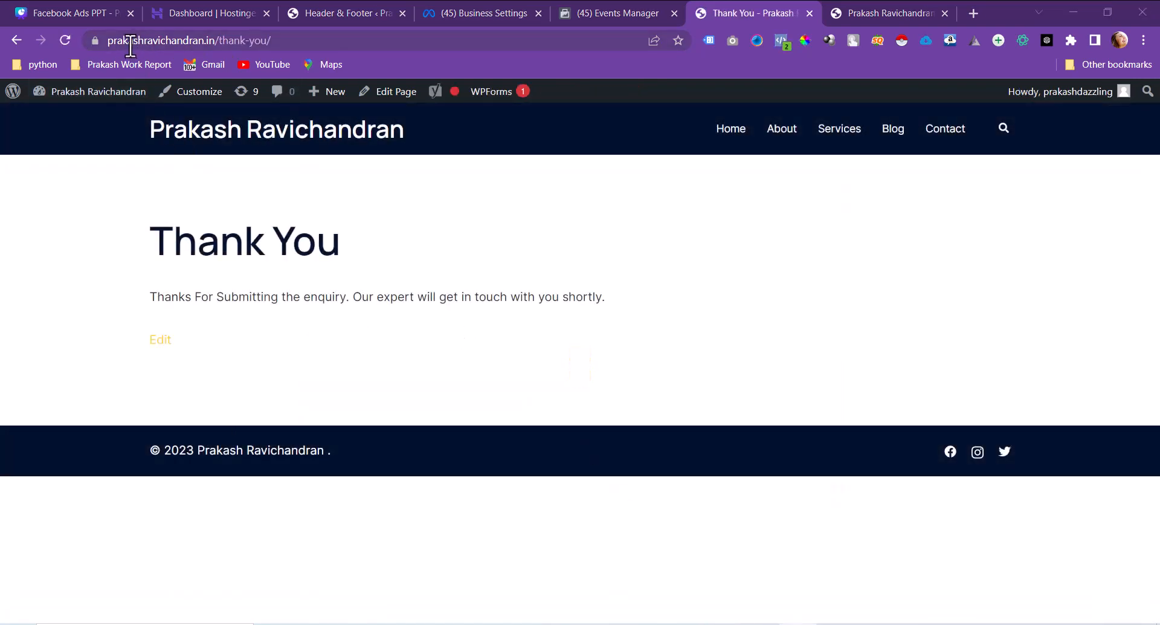
# Examine the details of the received Lead event and of each PageView event in the pixel's test events.
pyautogui.click(579, 3)
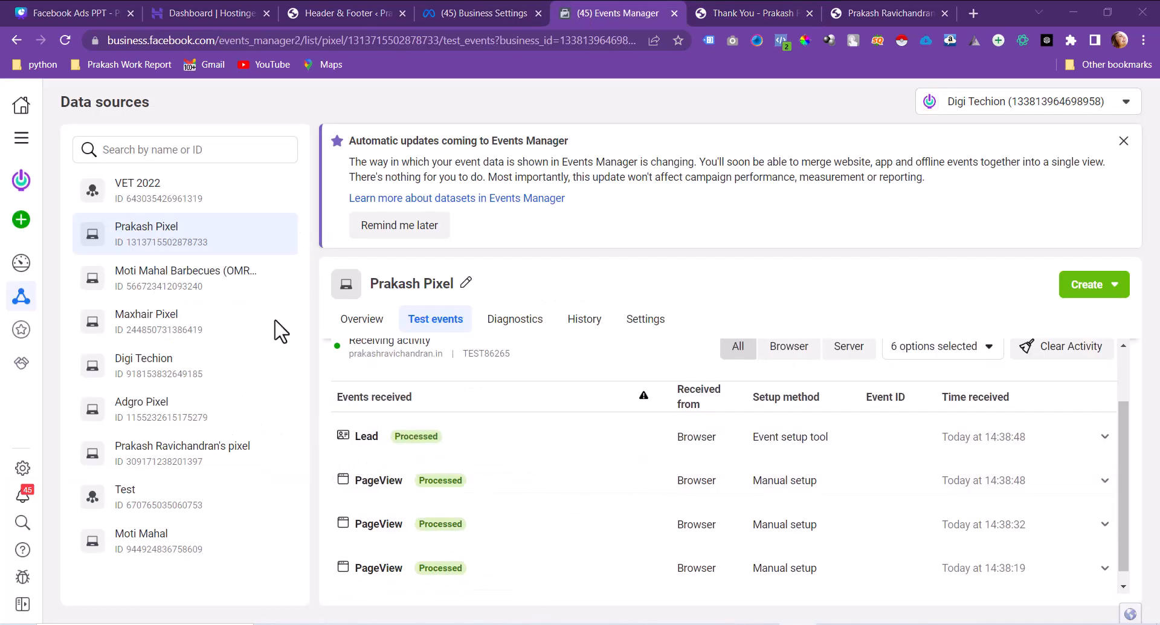
pyautogui.click(621, 447)
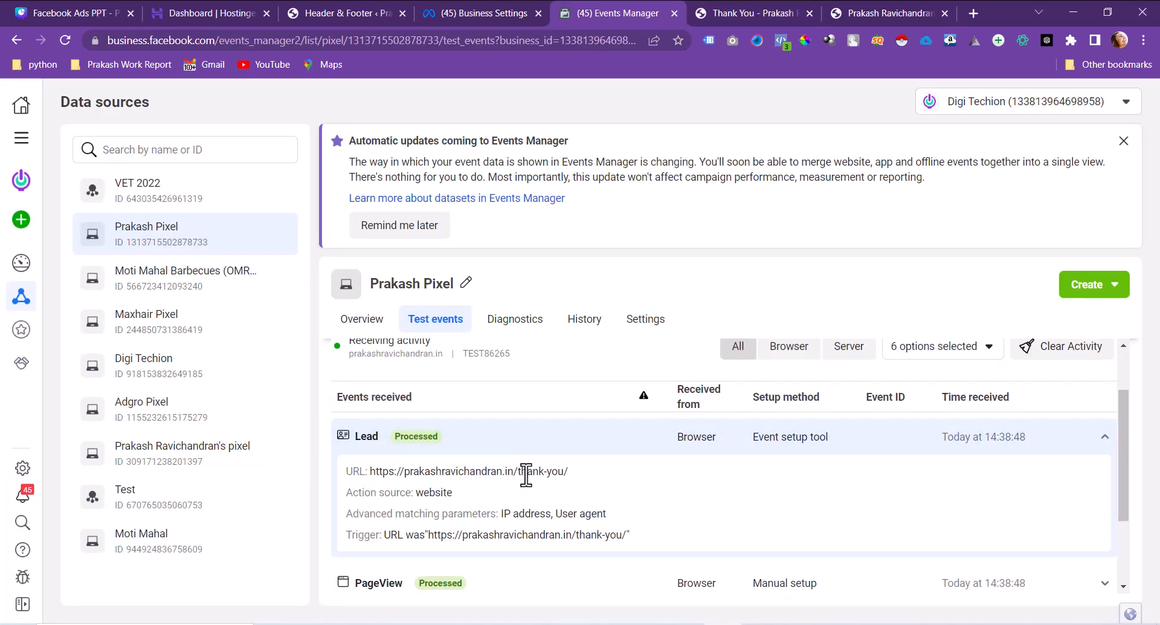
pyautogui.scroll(-2, 616, 481)
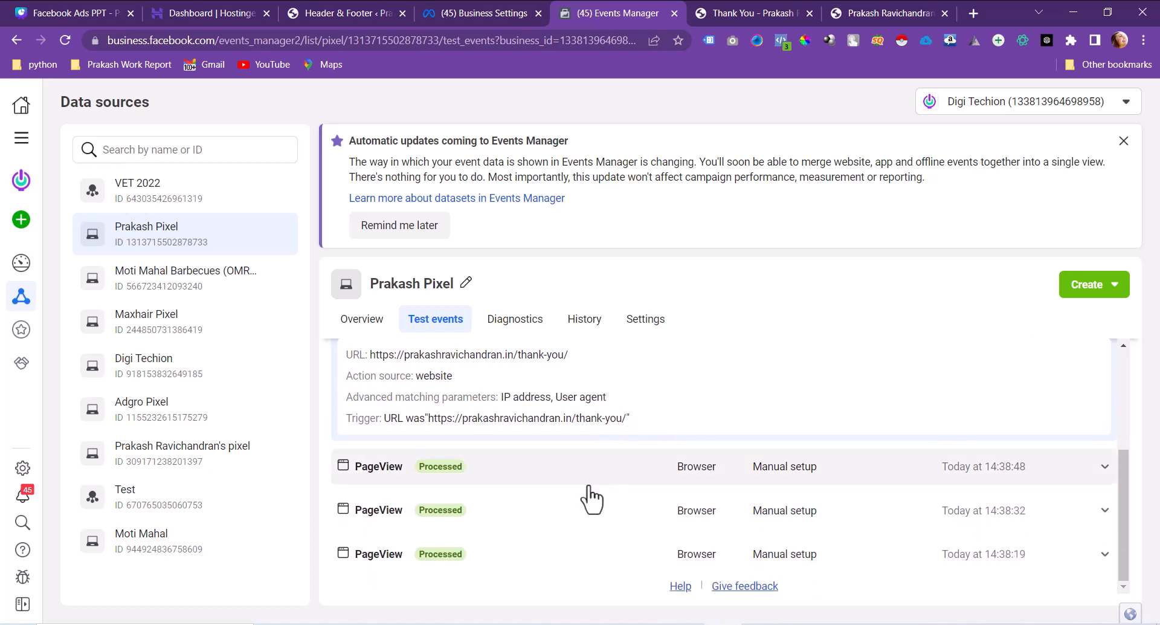
pyautogui.click(586, 480)
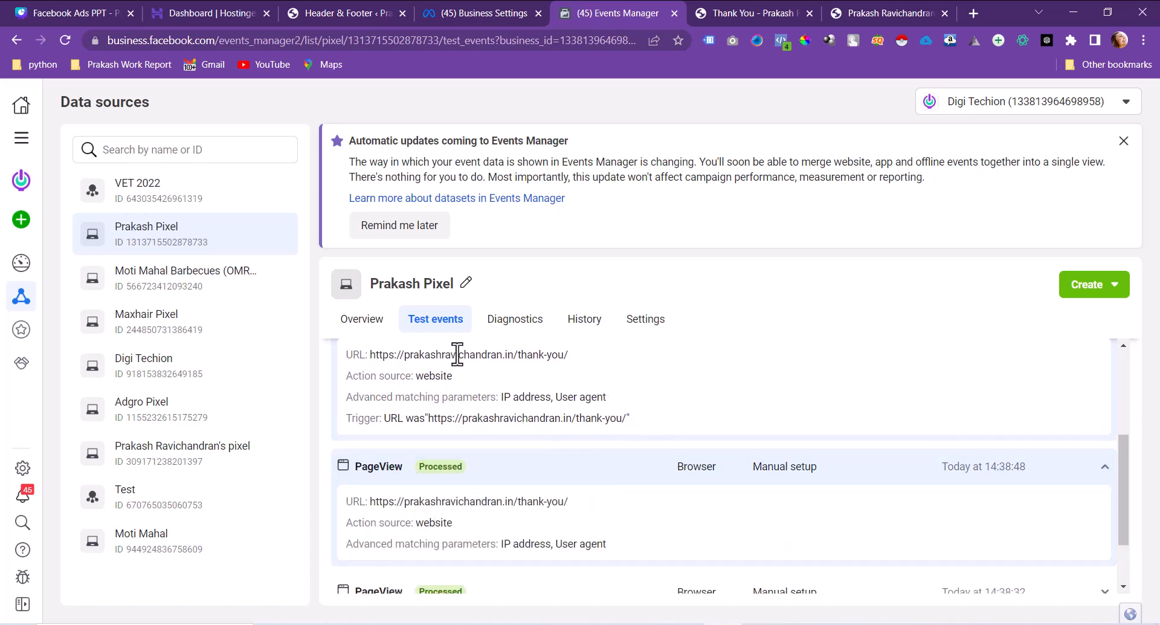
pyautogui.click(593, 526)
pyautogui.scroll(-2, 592, 532)
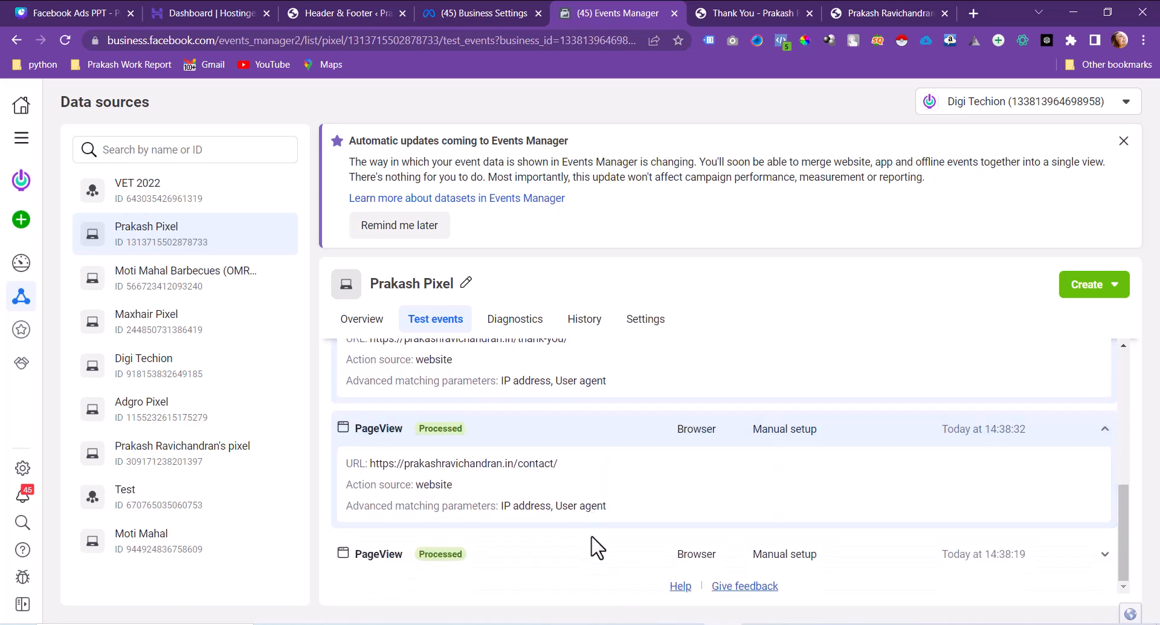
pyautogui.click(587, 565)
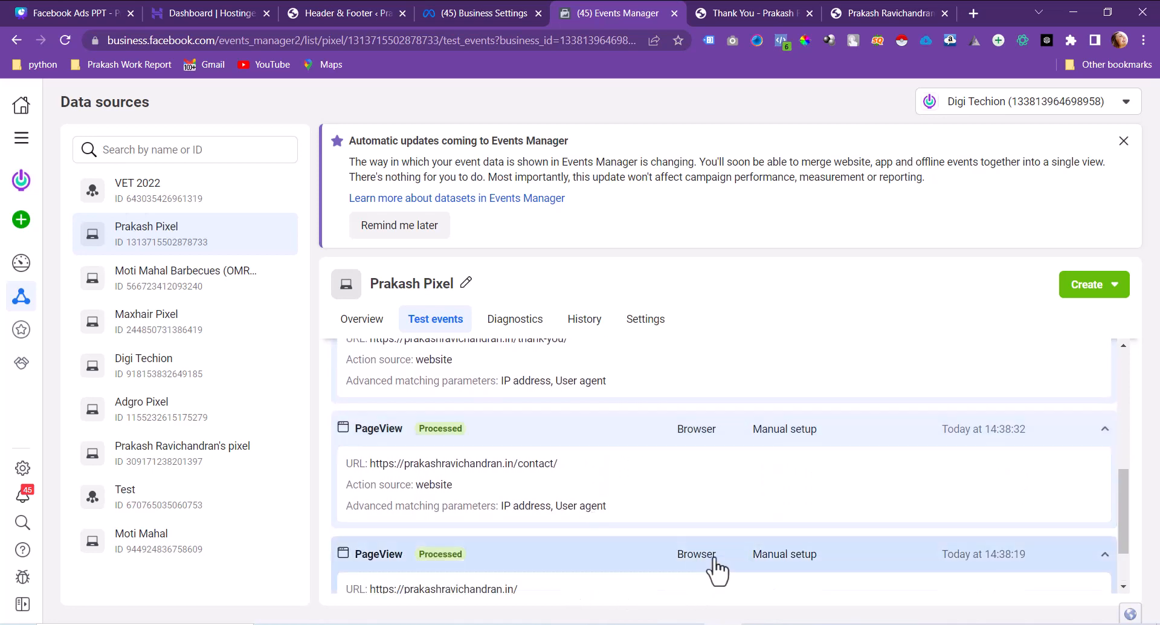
pyautogui.scroll(6, 716, 569)
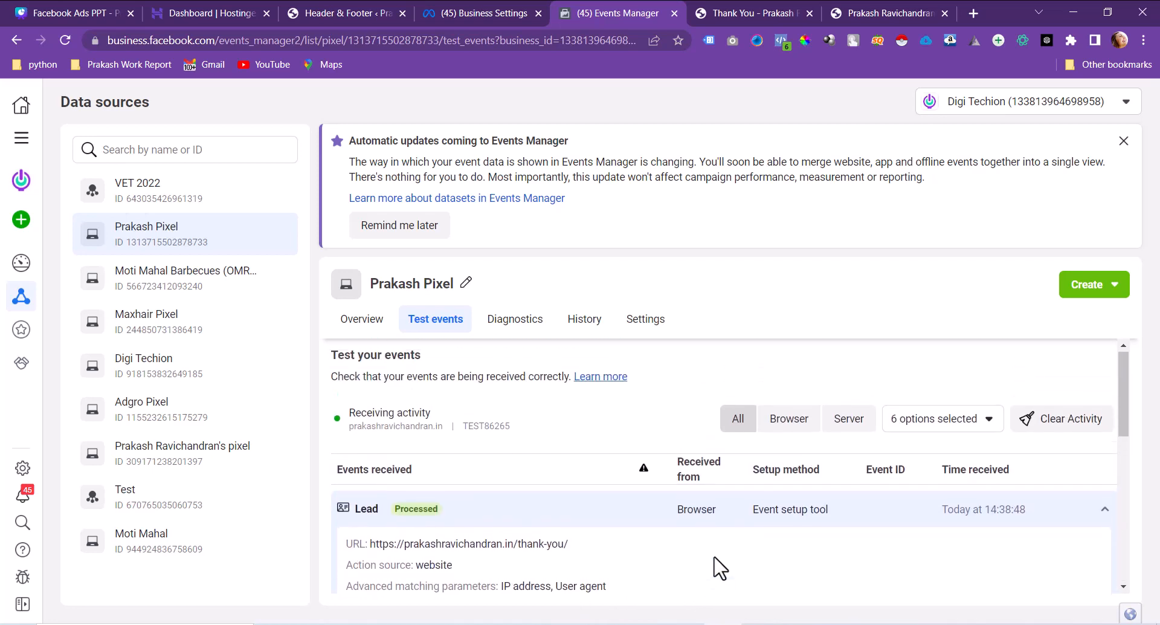
# Collapse the expanded details of the Lead event and all PageView events.
pyautogui.click(652, 540)
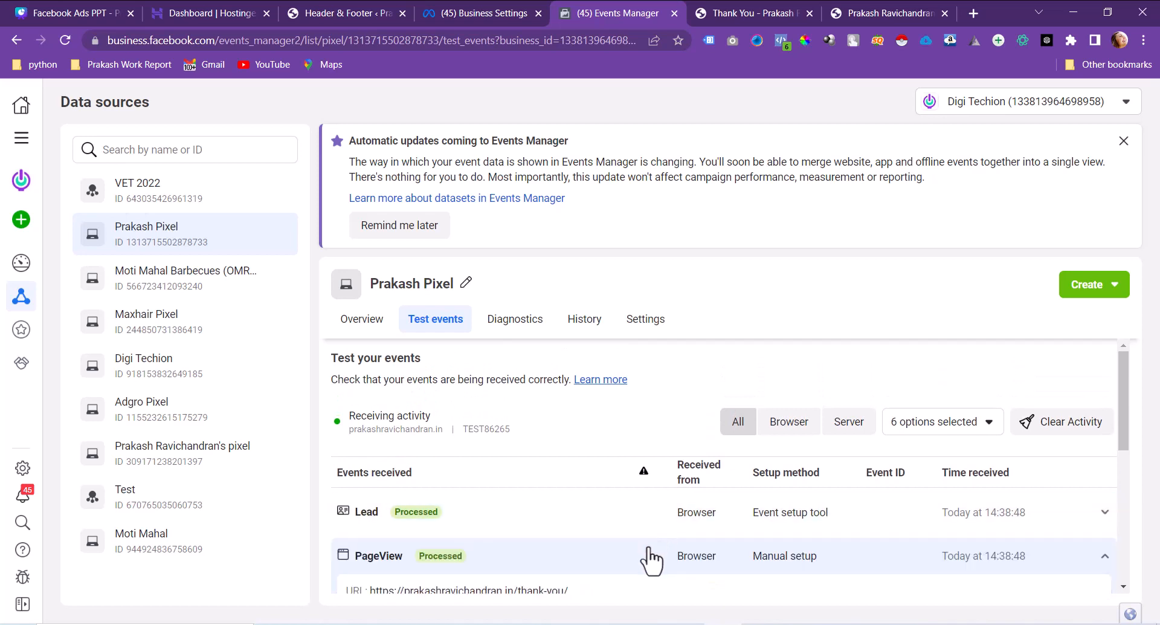
pyautogui.scroll(-2, 648, 566)
pyautogui.click(656, 450)
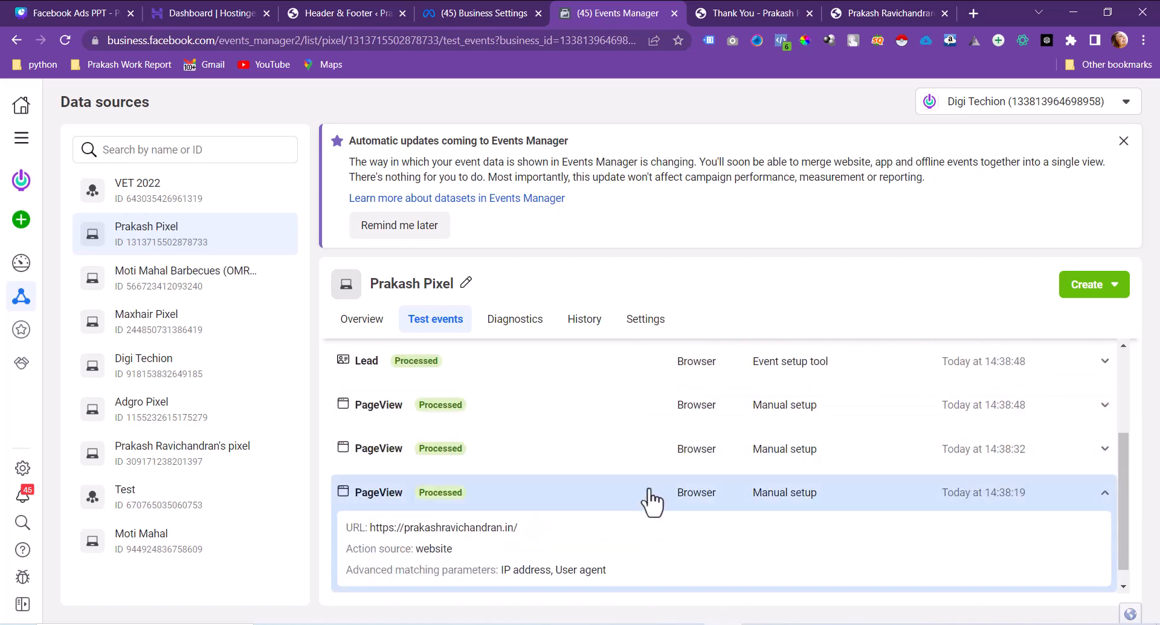
pyautogui.click(650, 497)
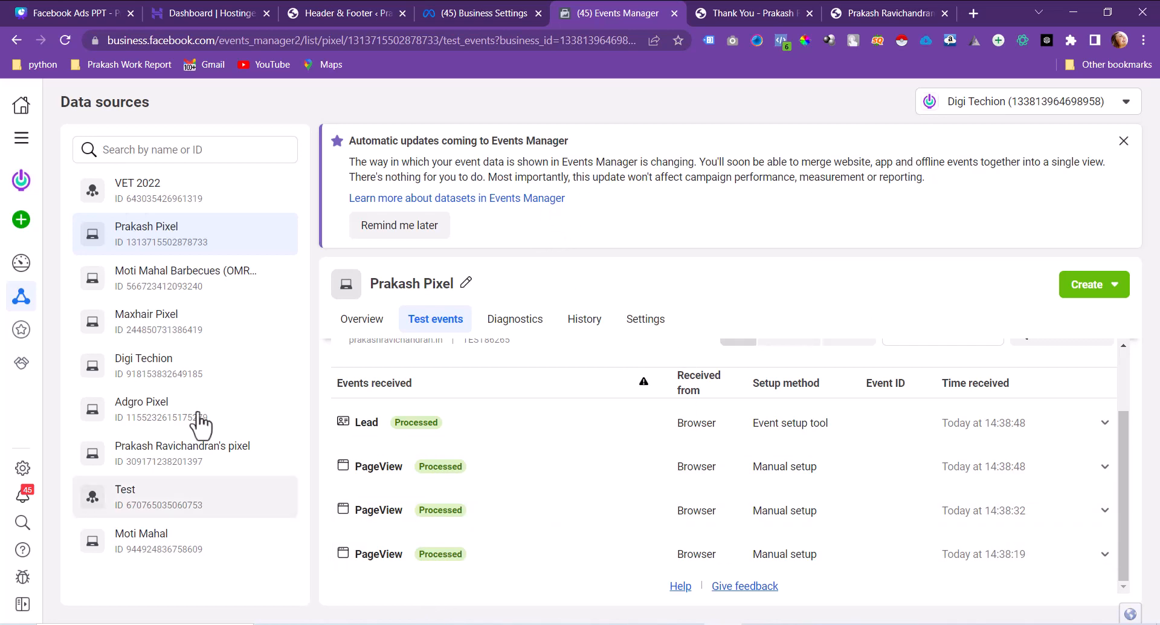
# In Business settings, open Domains under Brand safety and suitability and start creating a new domain.
pyautogui.click(493, 12)
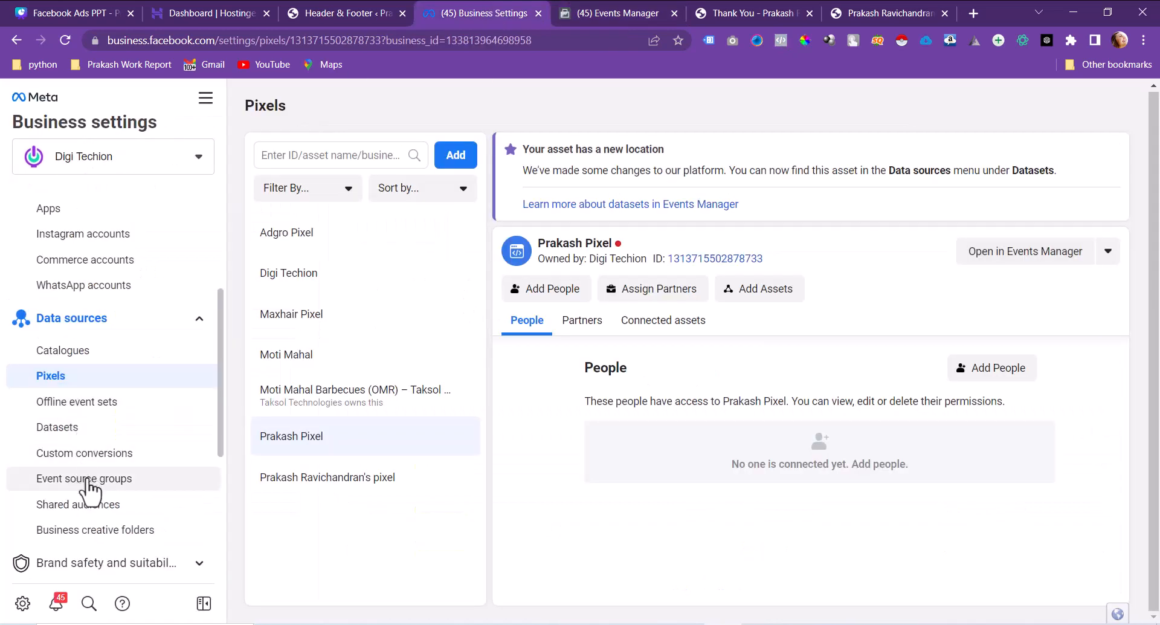
pyautogui.scroll(-3, 117, 370)
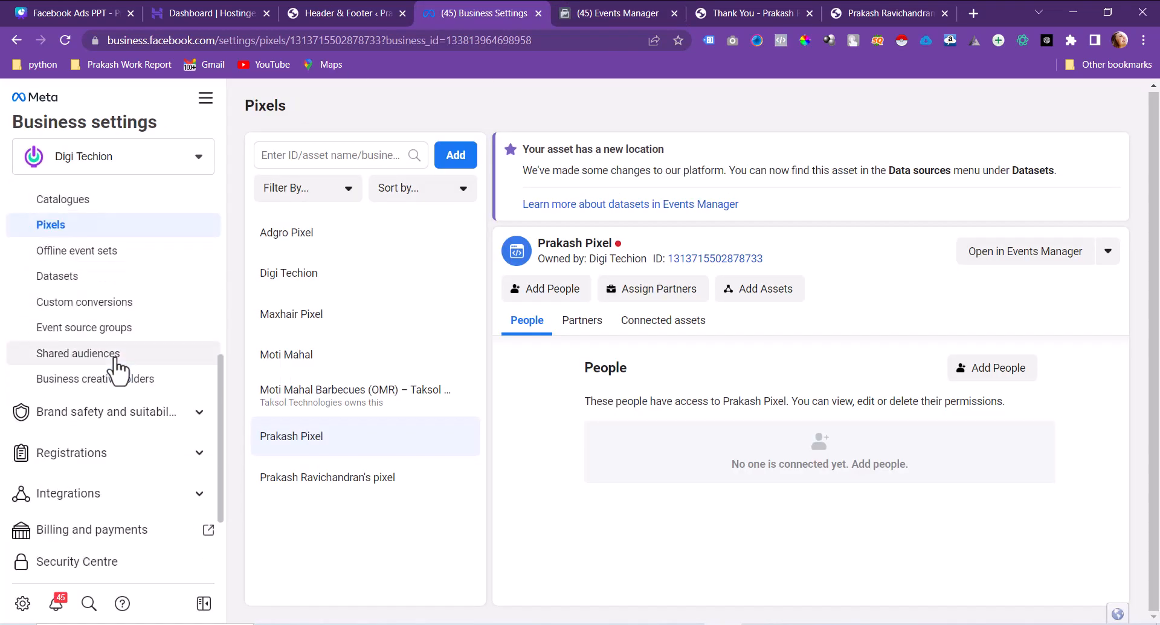
pyautogui.scroll(6, 116, 363)
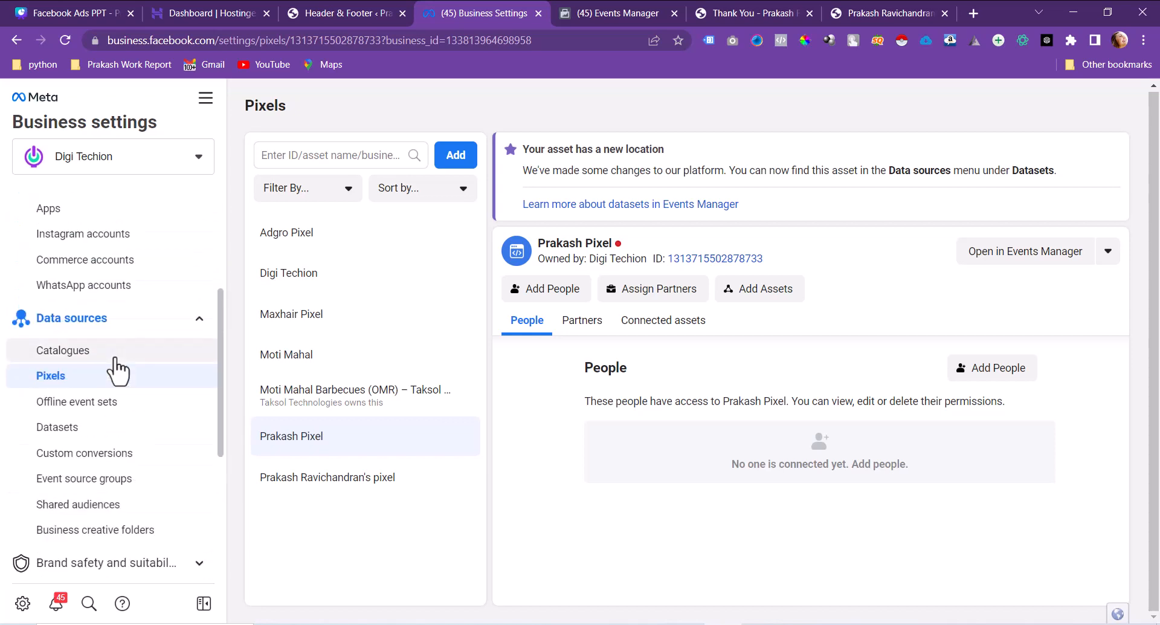
pyautogui.scroll(-6, 118, 370)
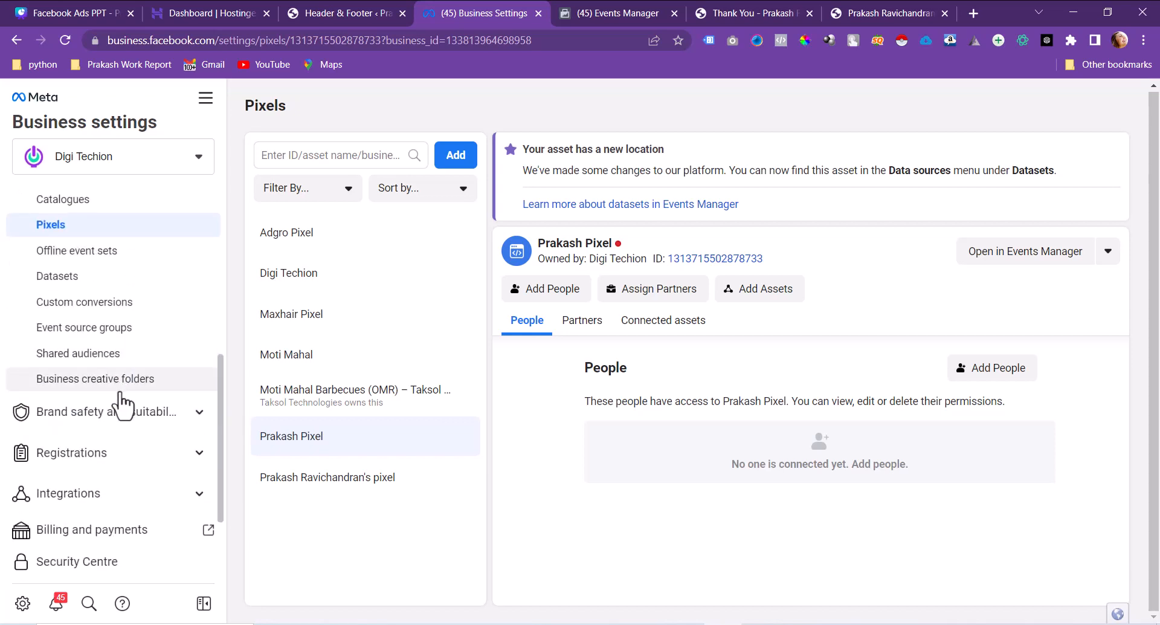
pyautogui.click(70, 447)
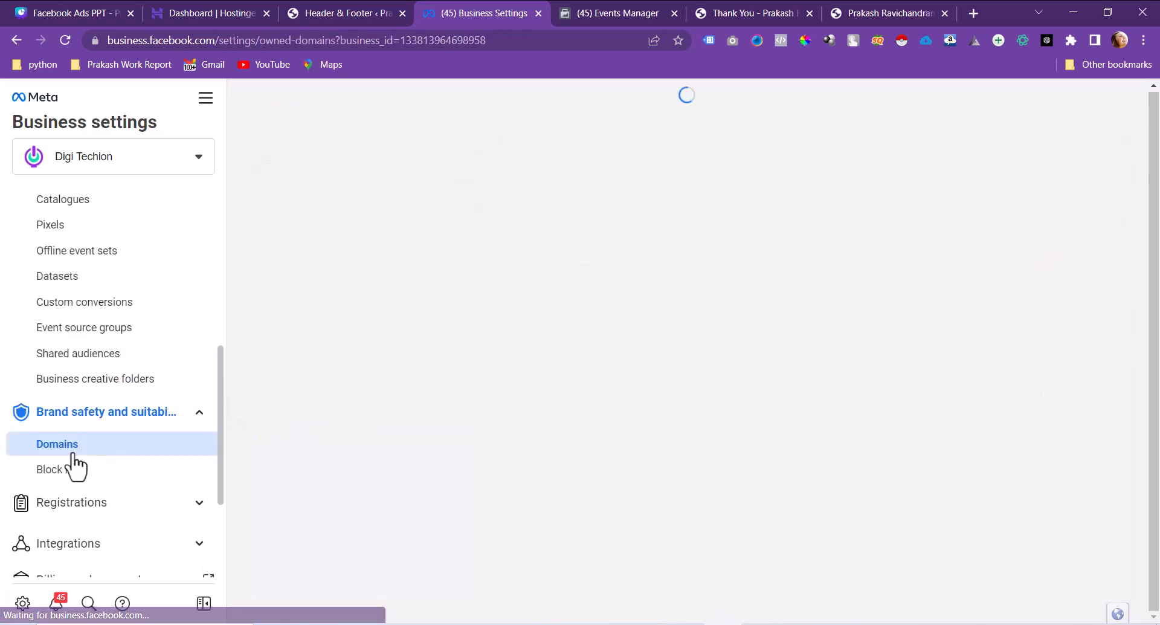
pyautogui.click(452, 158)
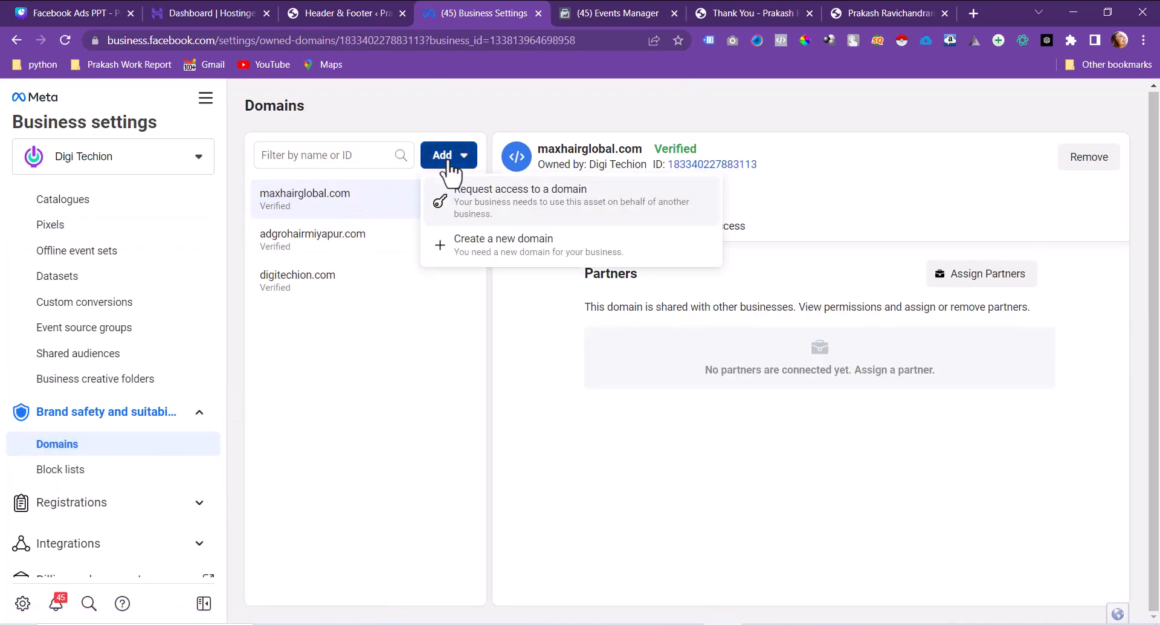
pyautogui.click(491, 252)
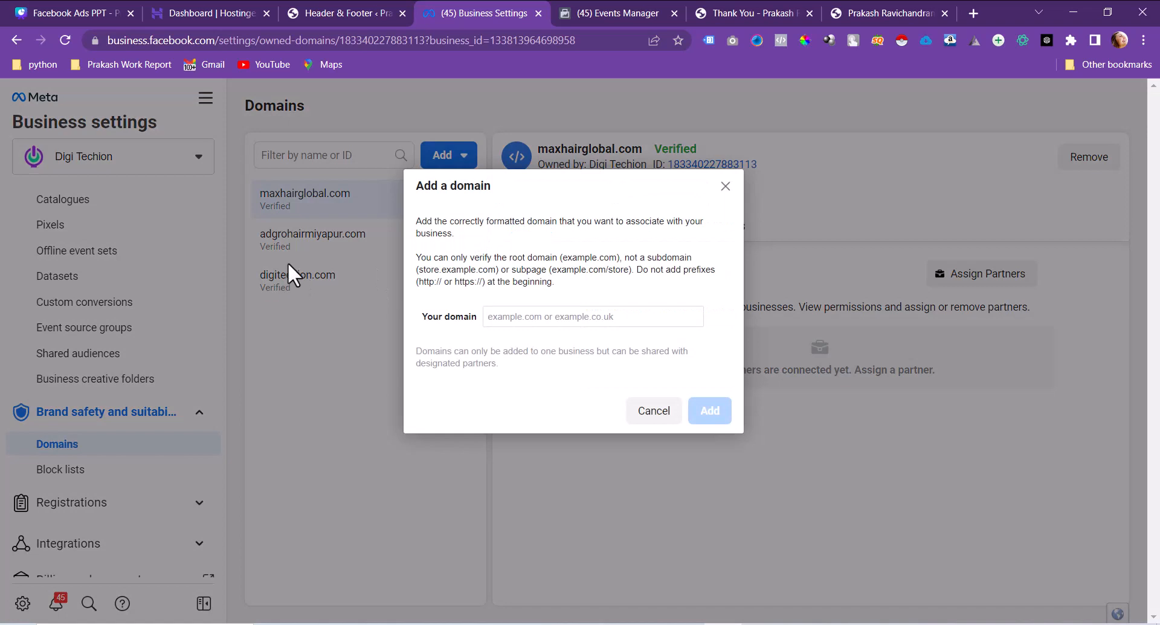
# Copy the website's address from its open Thank You page and paste it as the new domain in Business settings.
pyautogui.click(506, 312)
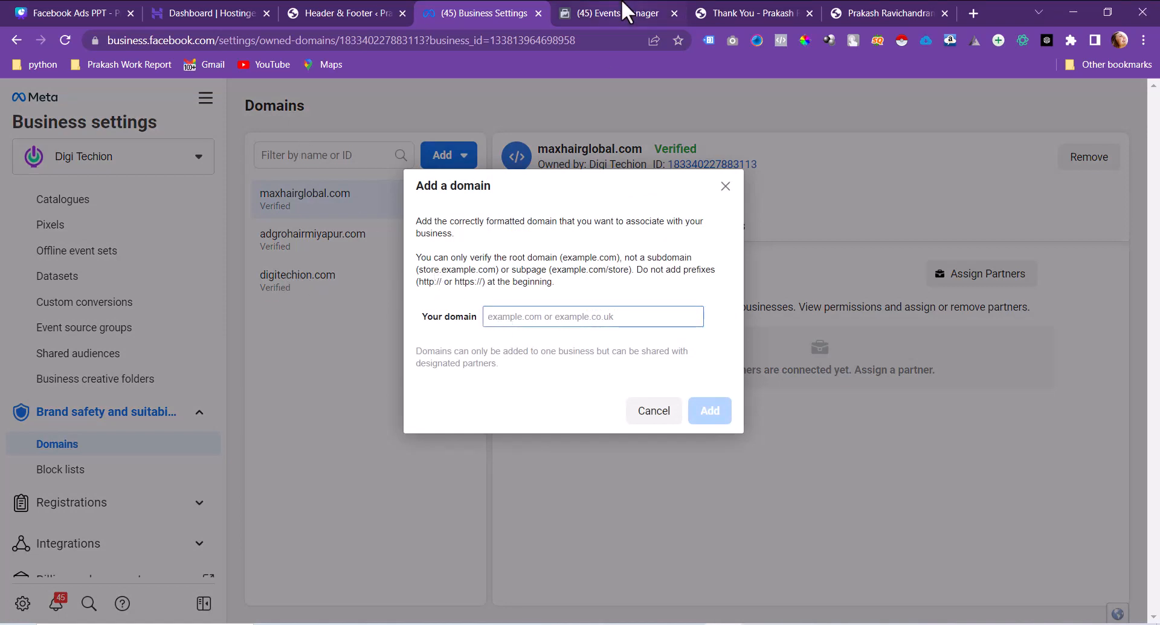
pyautogui.click(626, 11)
pyautogui.click(745, 13)
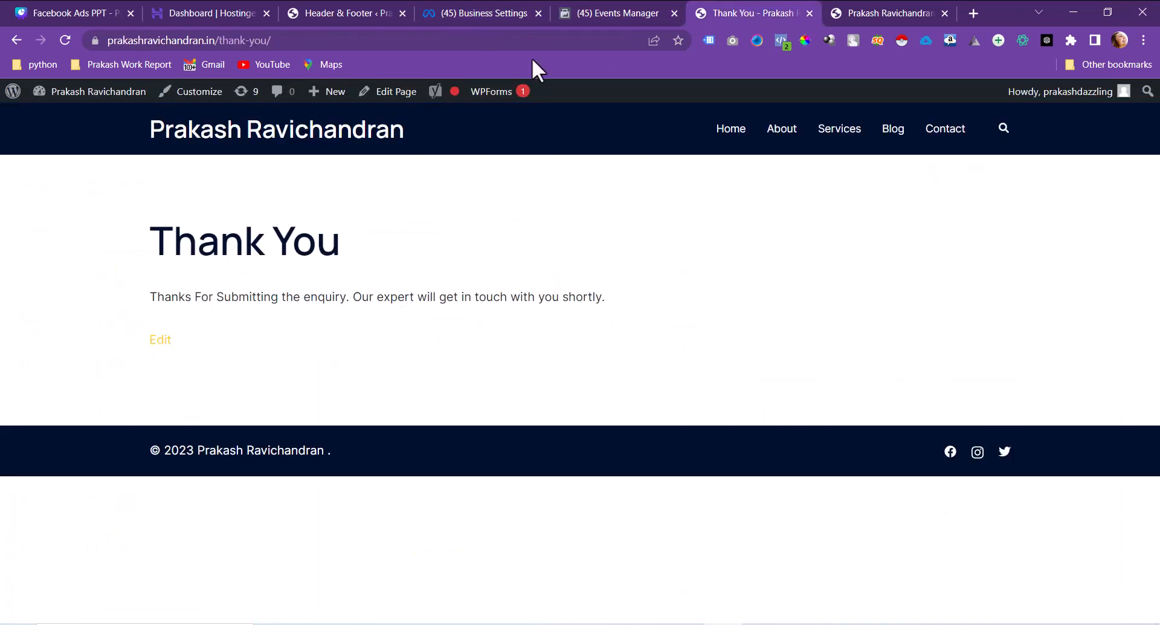
pyautogui.doubleClick(218, 40)
pyautogui.hotkey('ctrl', 'c')
pyautogui.click(617, 10)
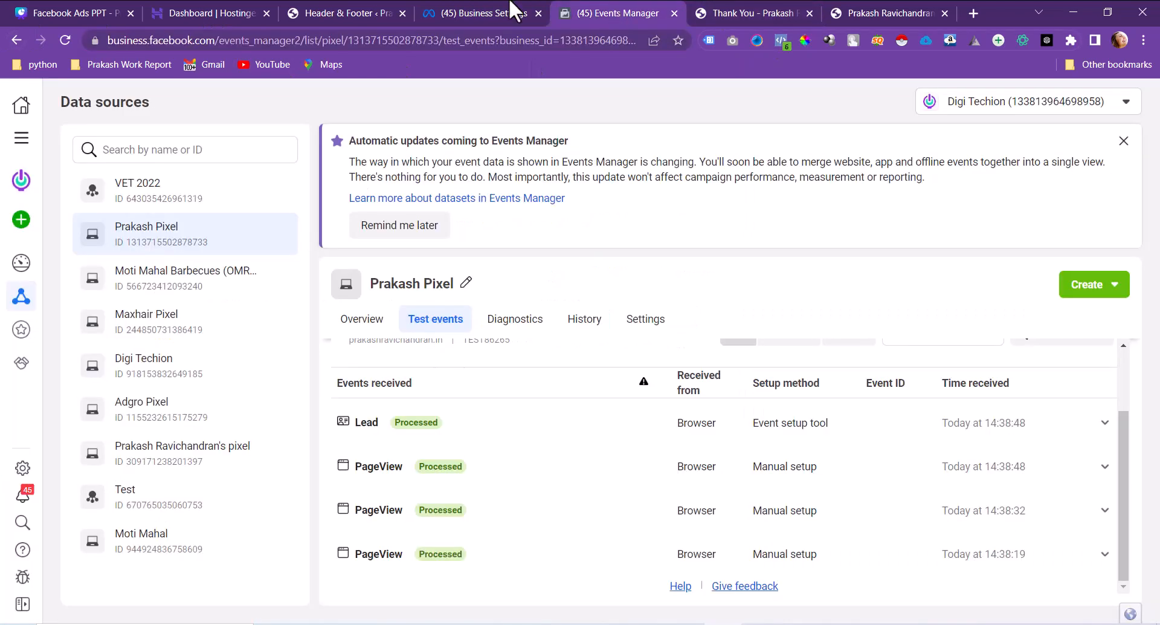
pyautogui.click(515, 11)
pyautogui.hotkey('ctrl', 'v')
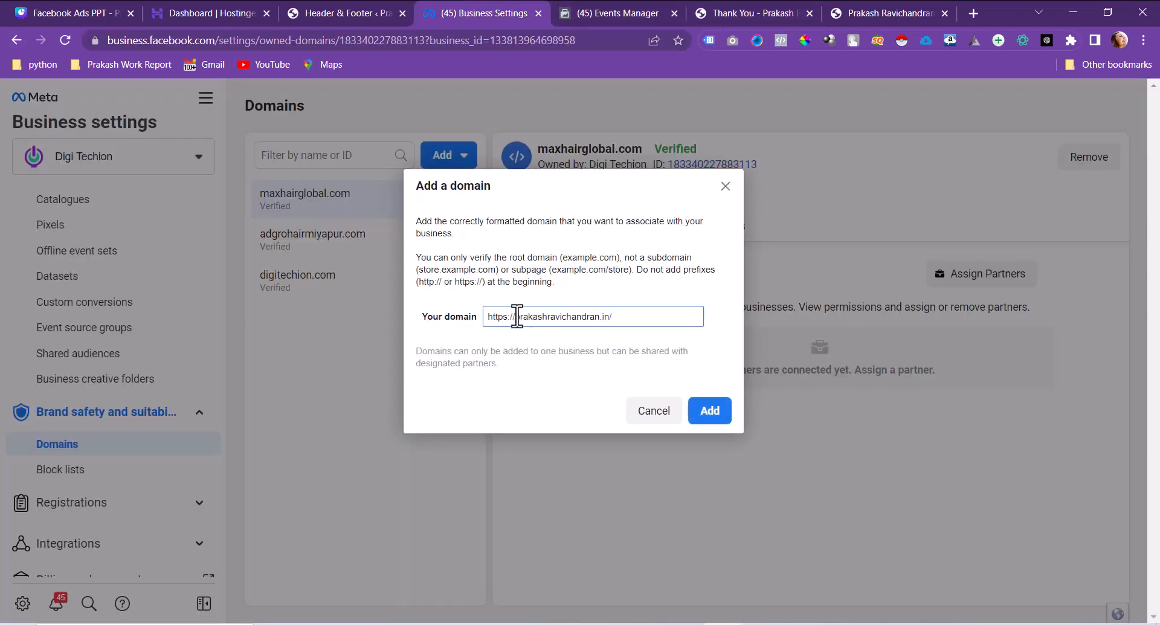
pyautogui.moveTo(515, 316); pyautogui.dragTo(360, 328)
pyautogui.press('BackSpace')
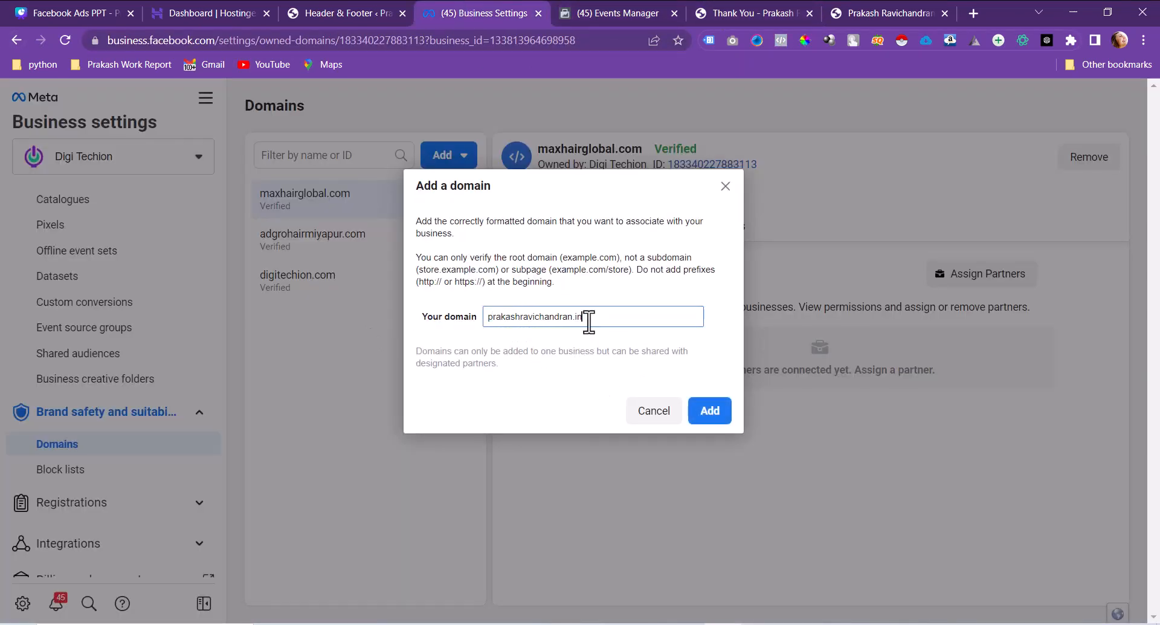
pyautogui.click(712, 415)
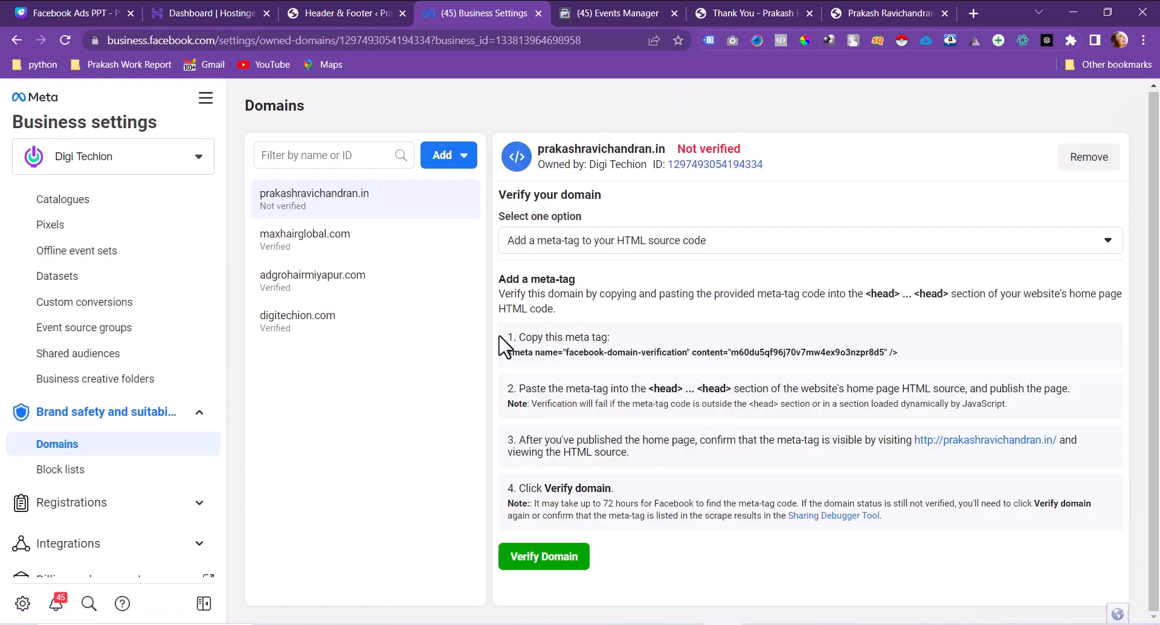
# Copy the facebook-domain-verification meta tag, paste it on a new line after the Meta Pixel code in WPCode's global header, and save.
pyautogui.click(515, 356)
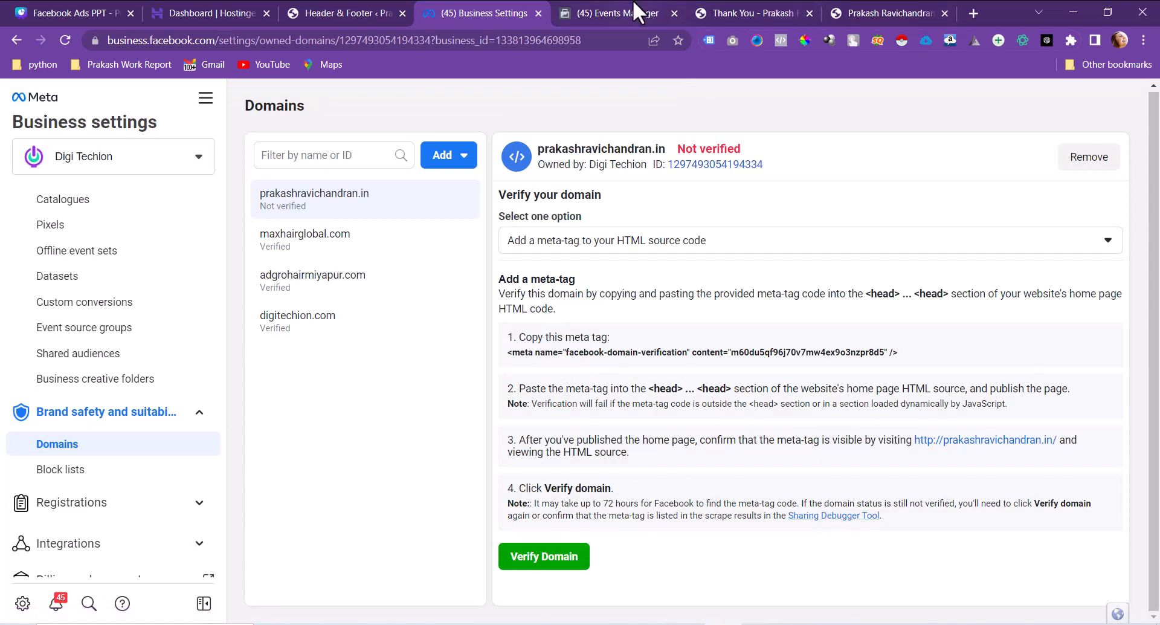
pyautogui.click(324, 8)
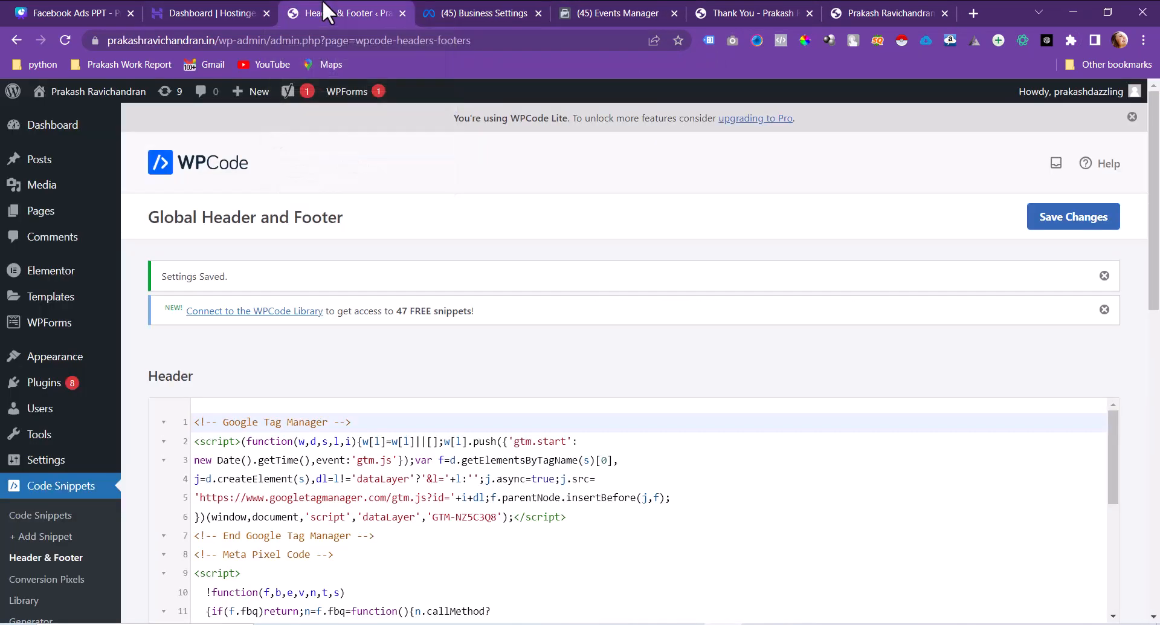
pyautogui.scroll(-4, 447, 421)
pyautogui.click(403, 600)
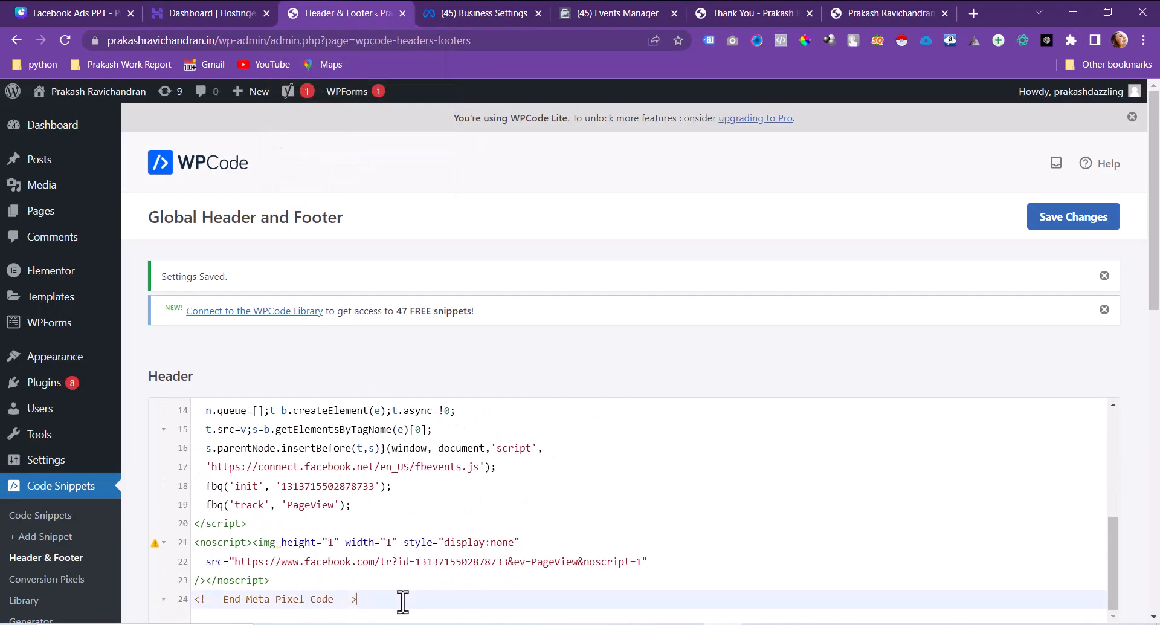
pyautogui.press('Return')
pyautogui.hotkey('ctrl', 'v')
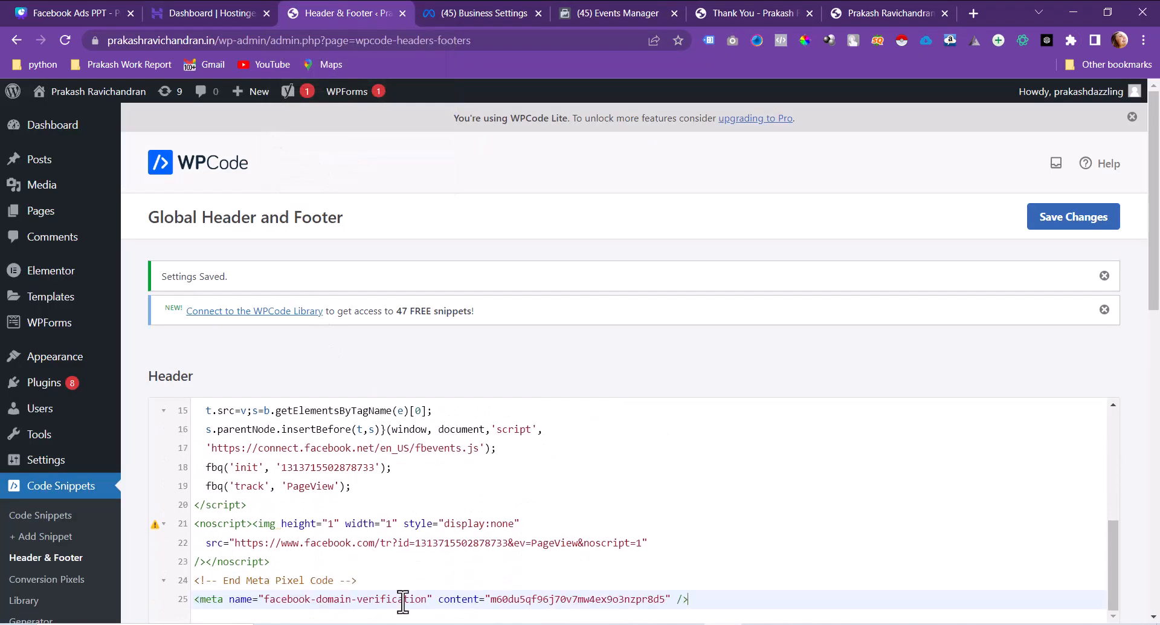
pyautogui.click(1066, 216)
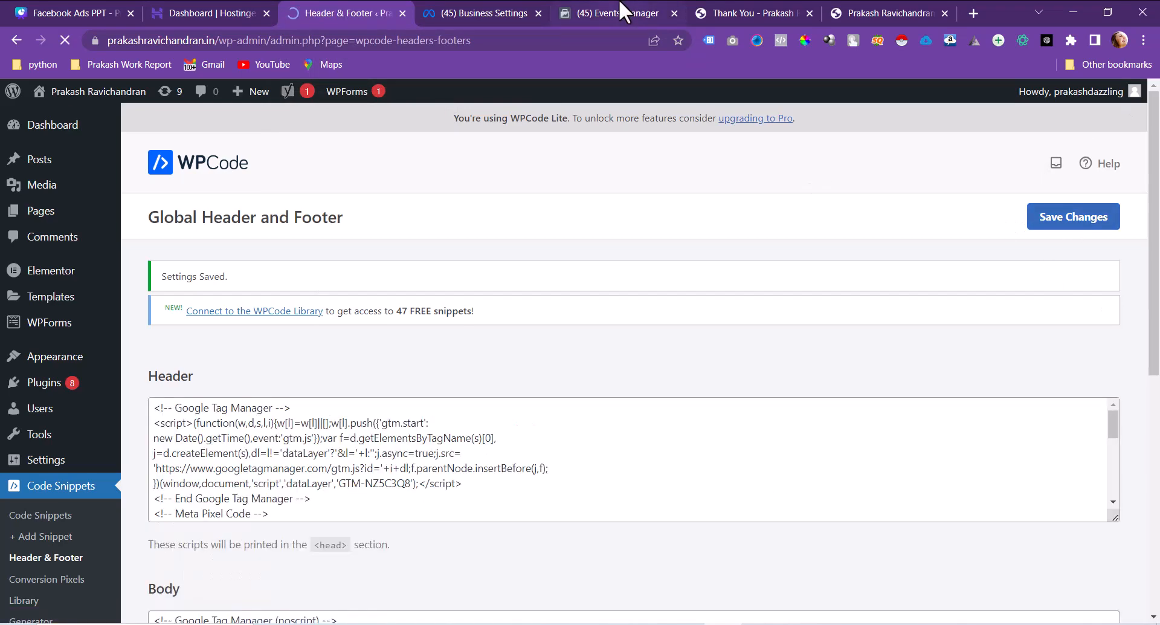
# Return to the new domain in Business settings and request its verification using the meta-tag method.
pyautogui.click(621, 12)
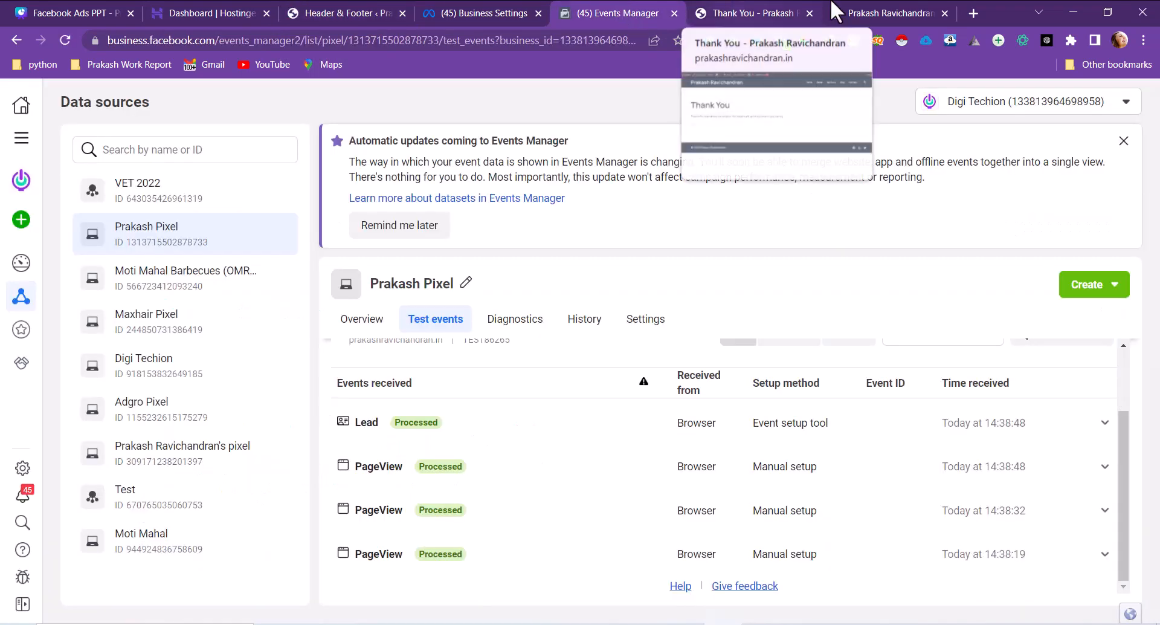
pyautogui.click(469, 1)
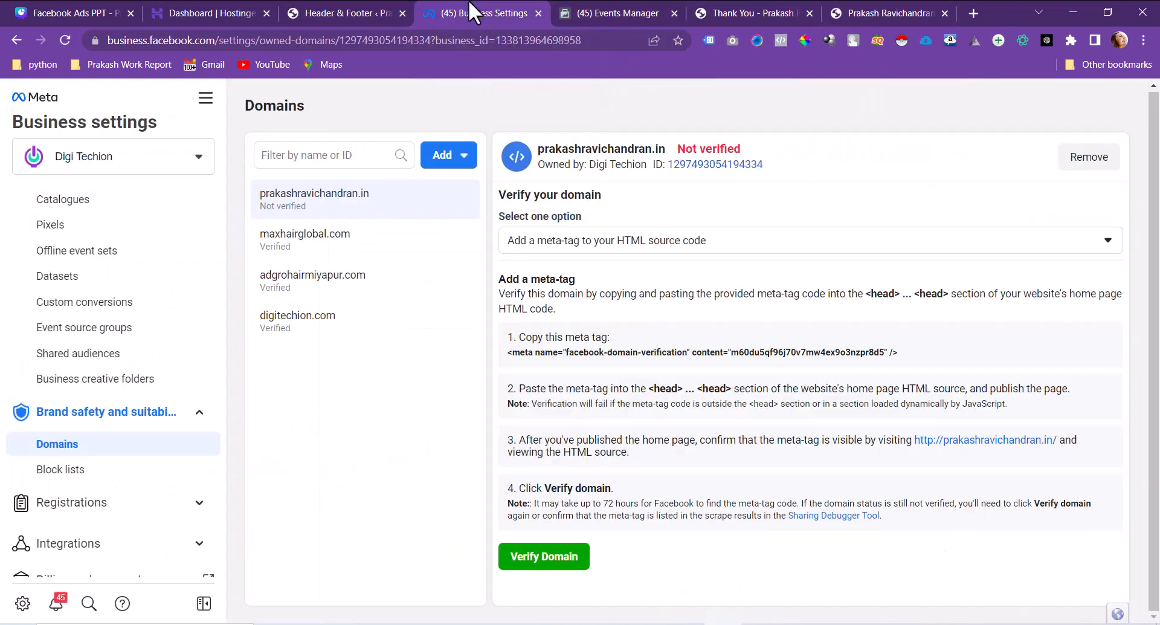
pyautogui.click(547, 557)
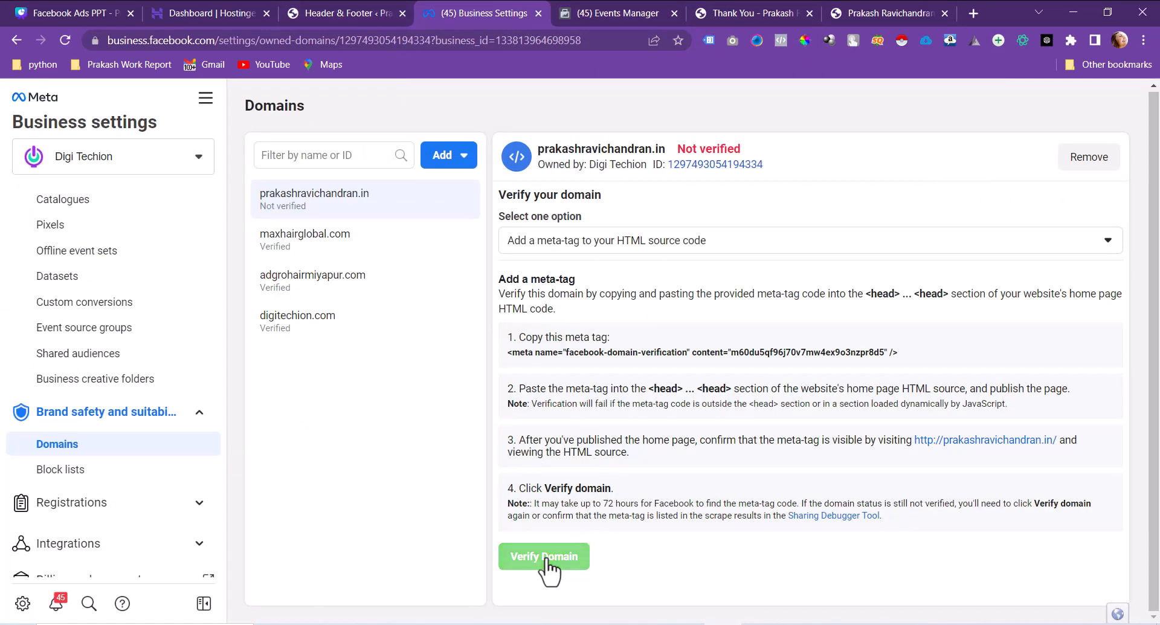